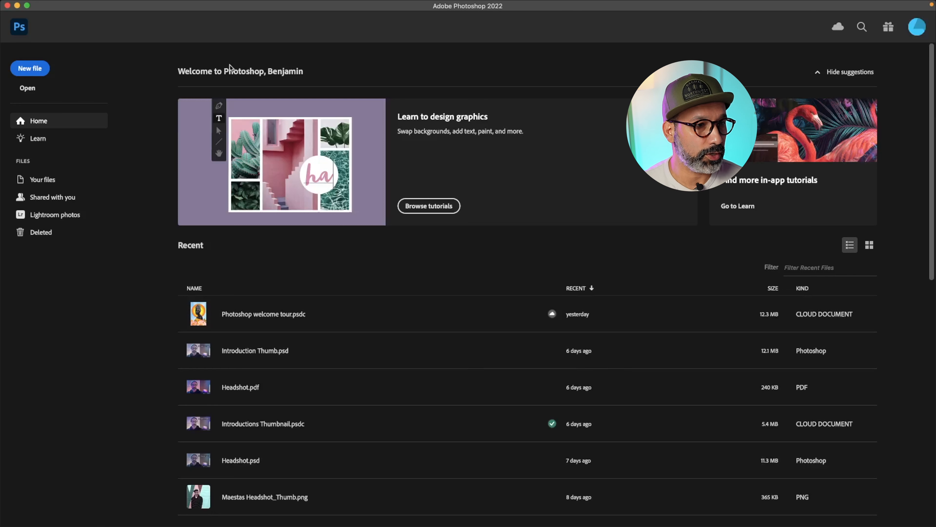
# Open Headshot.pdf from the Desktop folder.
pyautogui.click(73, 5)
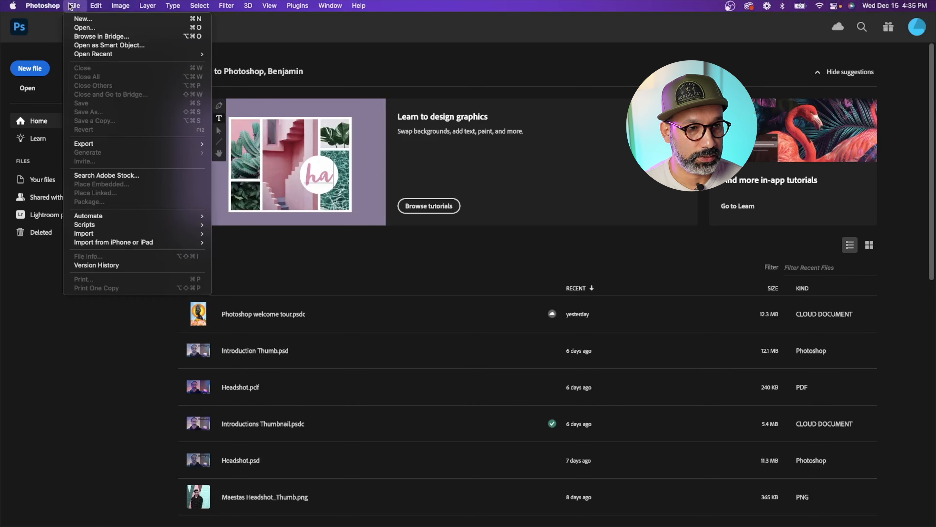
pyautogui.moveTo(93, 58)
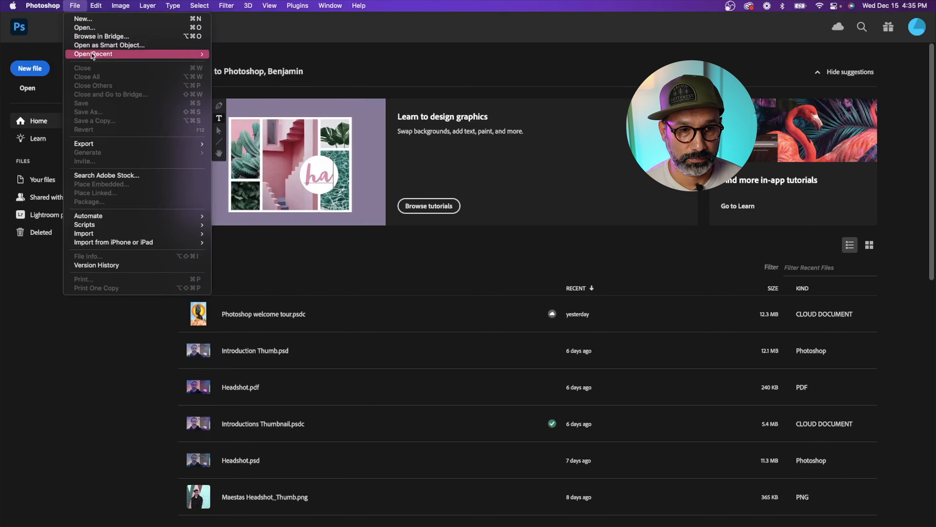
pyautogui.click(86, 27)
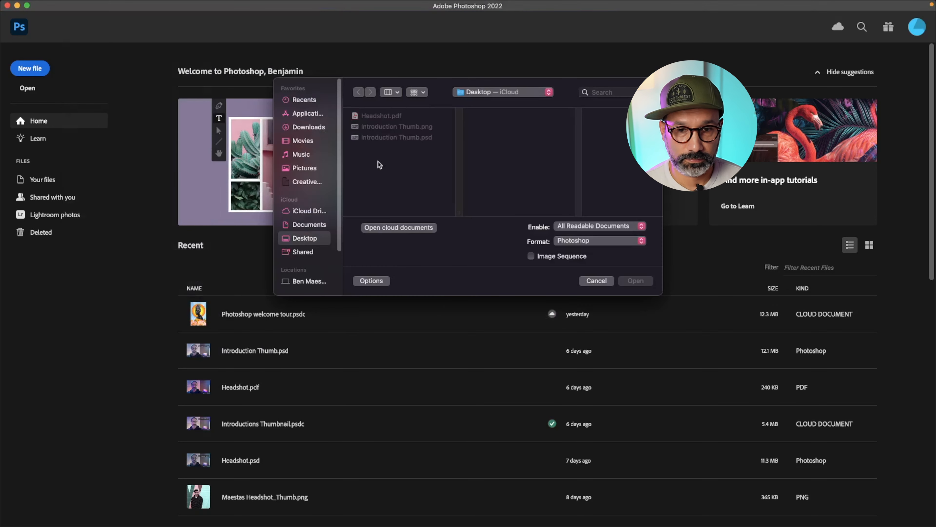
pyautogui.click(387, 118)
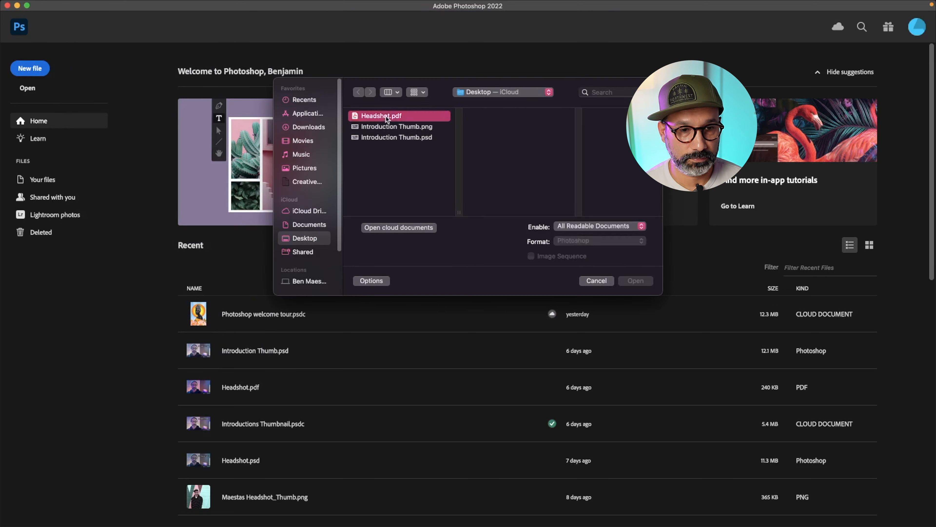
pyautogui.click(635, 281)
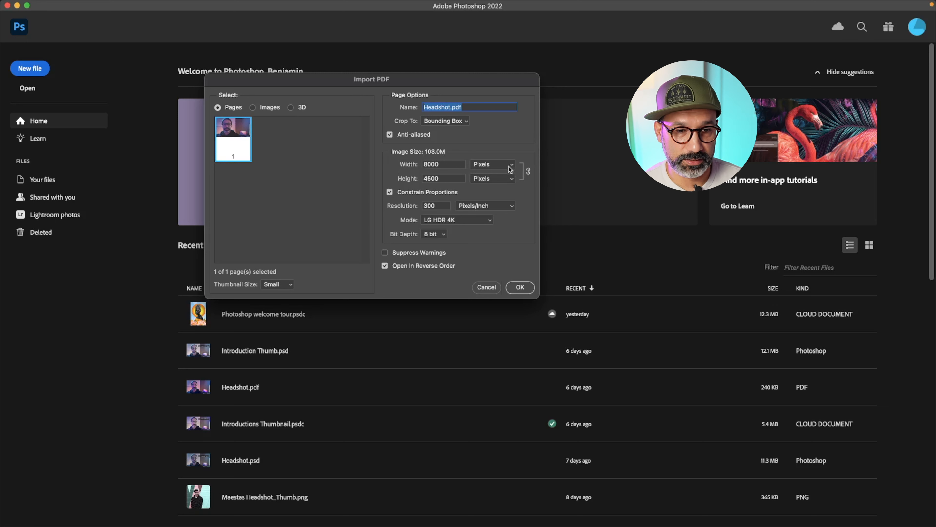
# Import the PDF page measured in inches, with its width set to 6 inches.
pyautogui.click(500, 164)
pyautogui.click(506, 176)
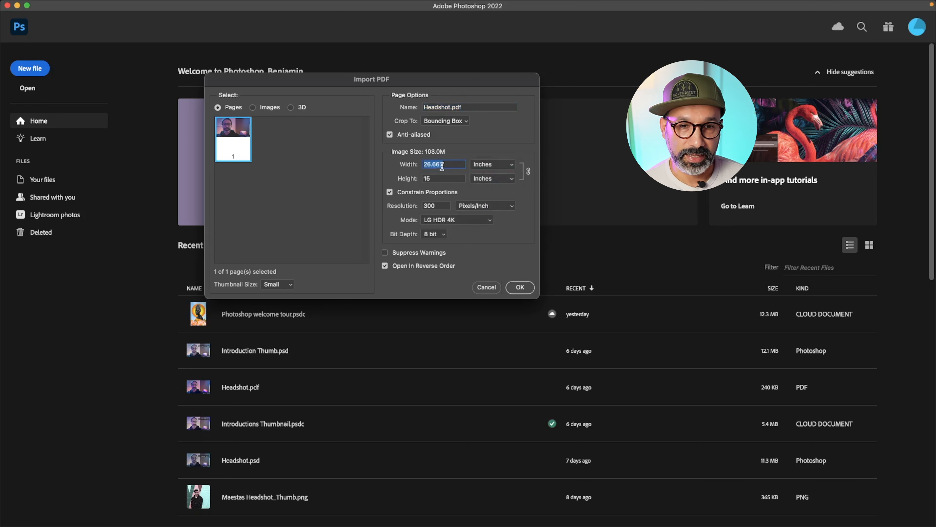
pyautogui.write('6')
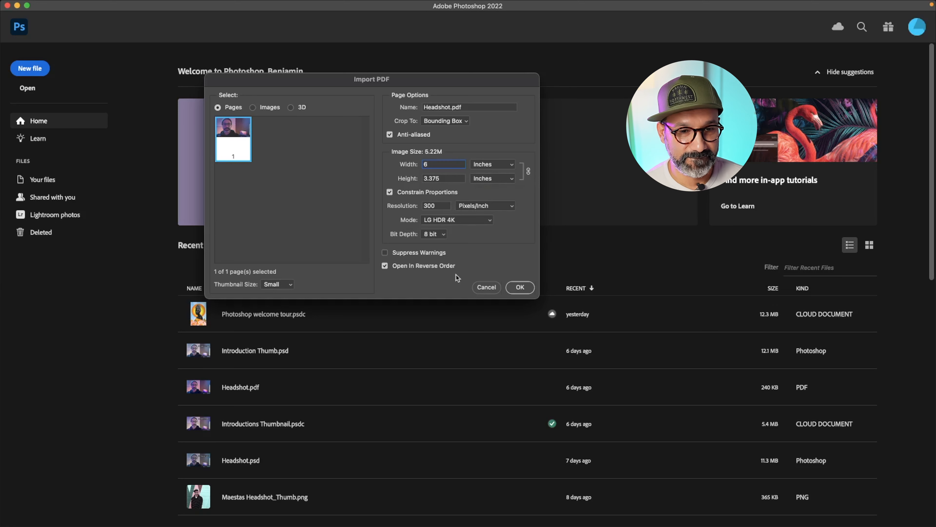
pyautogui.click(519, 291)
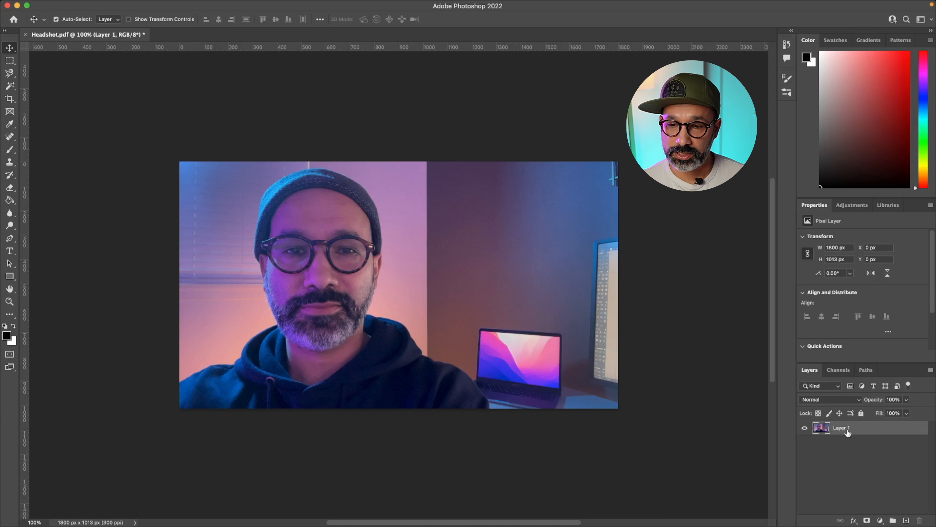
# Add a Hue/Saturation adjustment layer above the headshot and lower its saturation to -45.
pyautogui.doubleClick(865, 431)
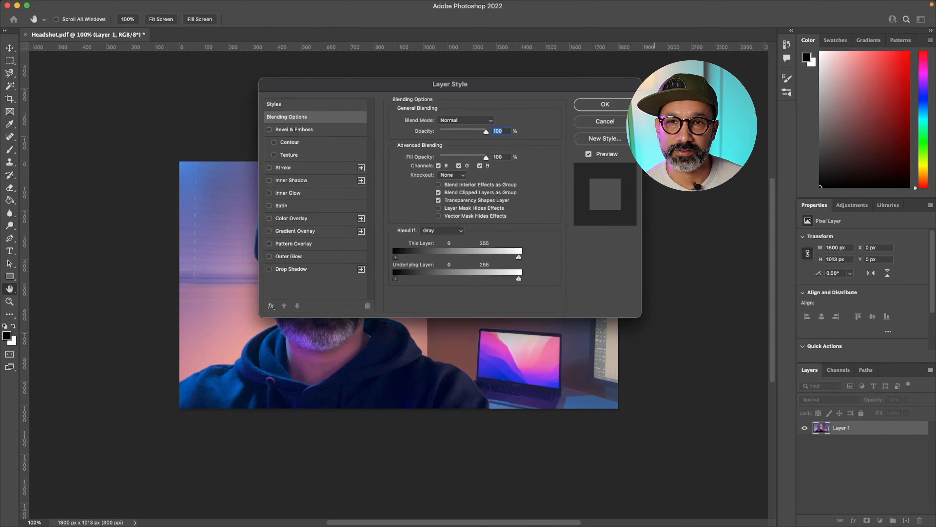
pyautogui.click(608, 122)
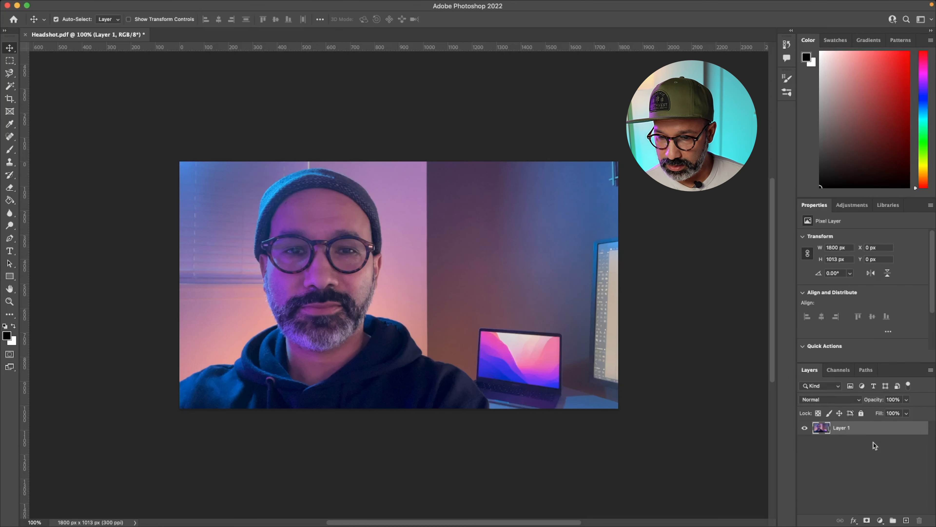
pyautogui.click(880, 521)
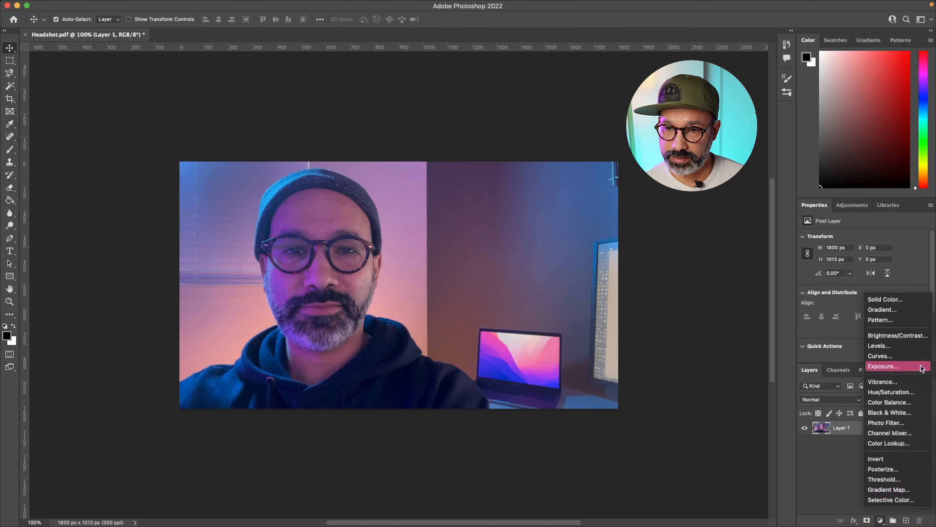
pyautogui.click(909, 394)
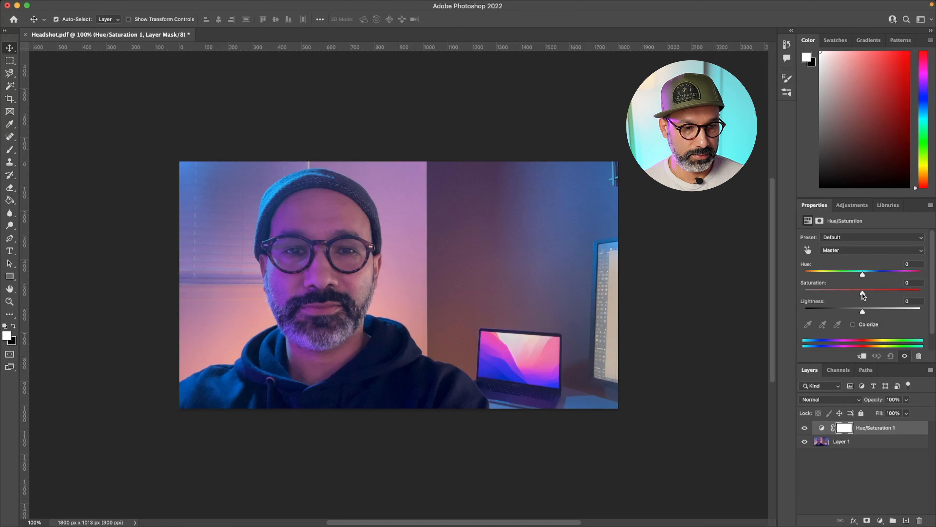
pyautogui.moveTo(863, 294); pyautogui.dragTo(844, 294)
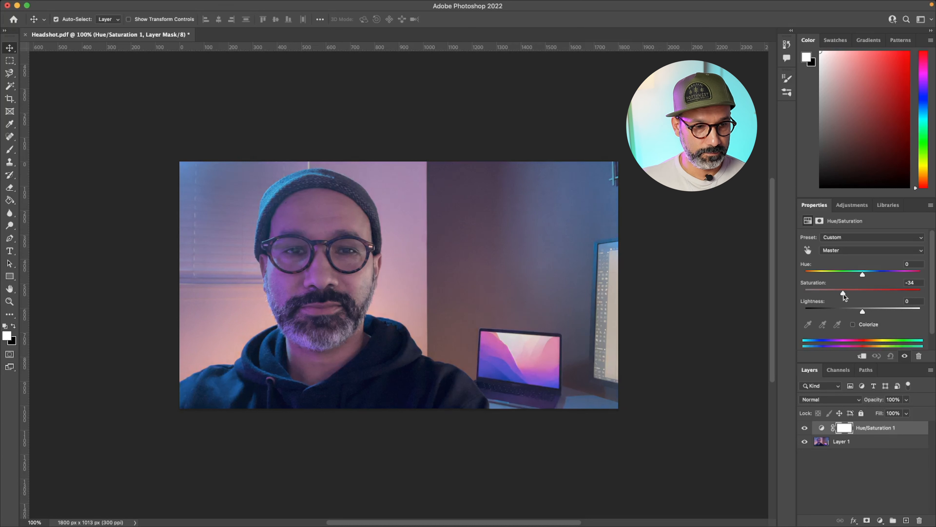
pyautogui.moveTo(844, 294); pyautogui.dragTo(838, 294)
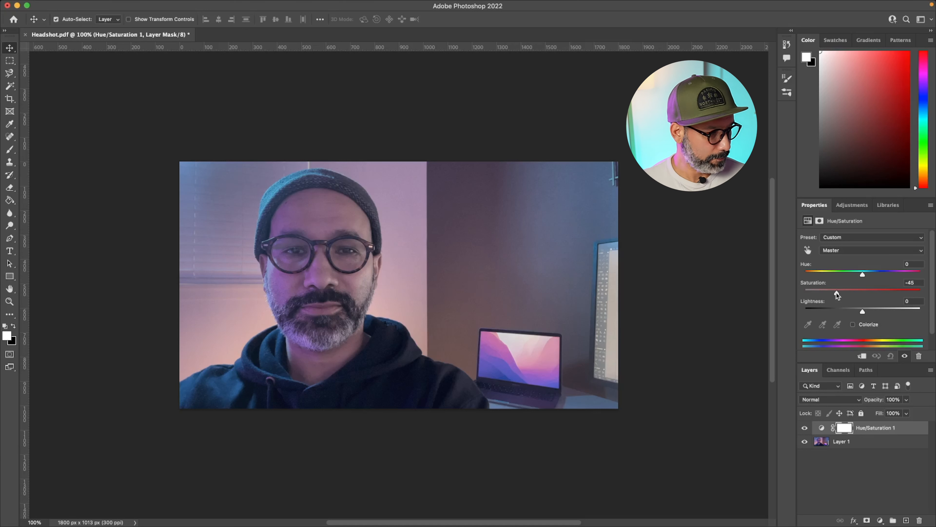
pyautogui.click(876, 464)
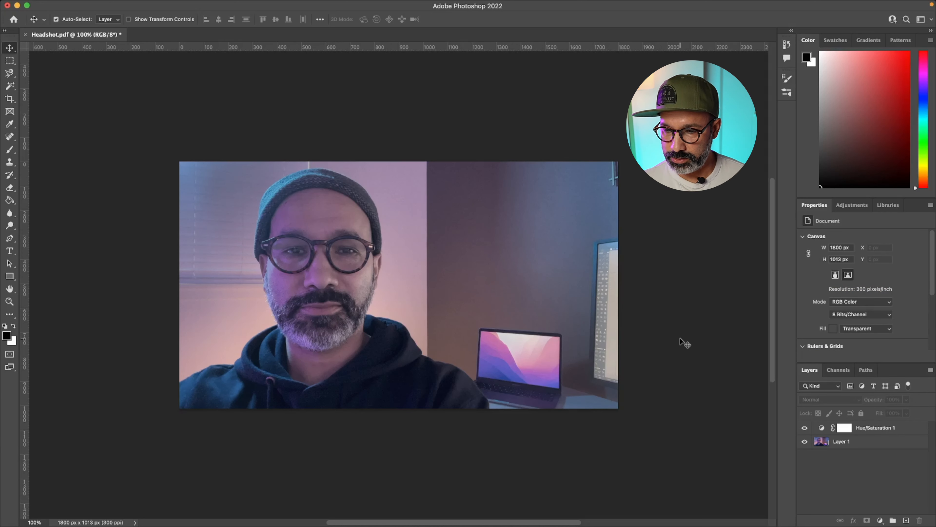
# Add a Photo Filter adjustment layer on top, try the Blue filter, and settle on Underwater.
pyautogui.click(880, 520)
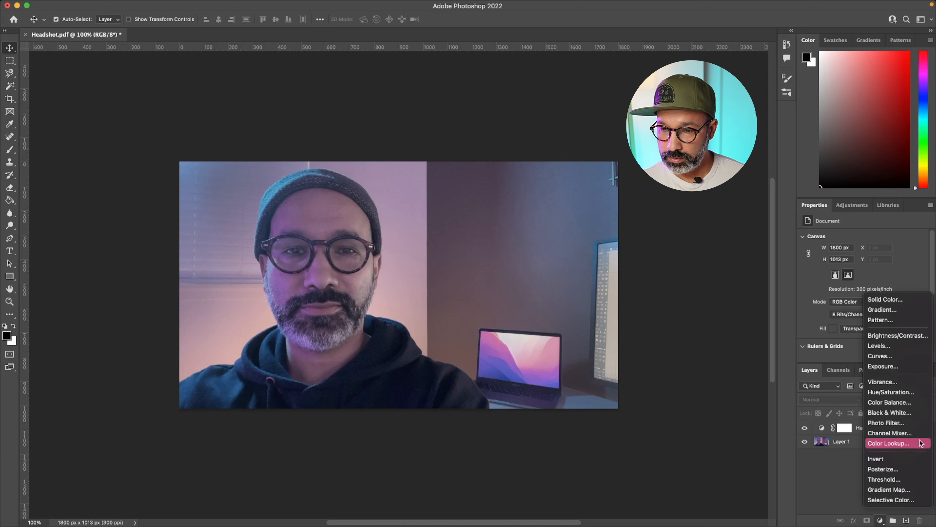
pyautogui.click(881, 424)
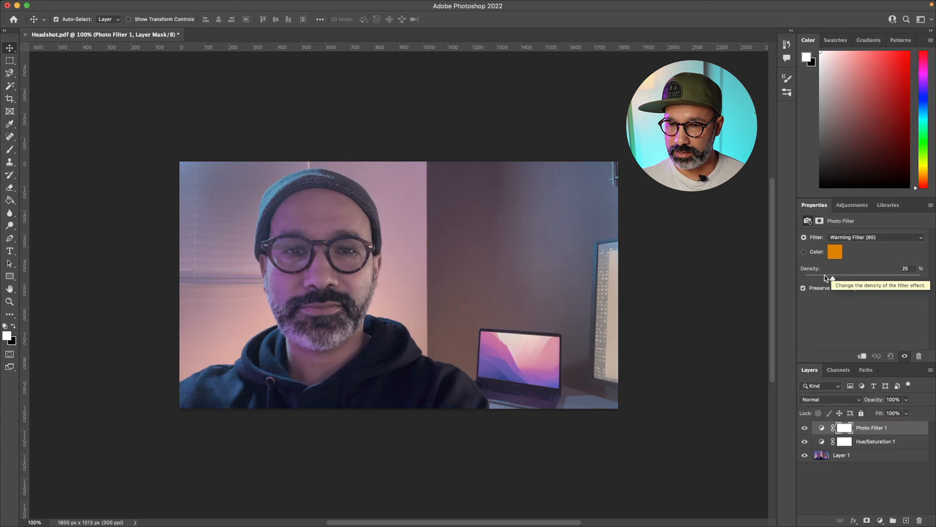
pyautogui.click(867, 238)
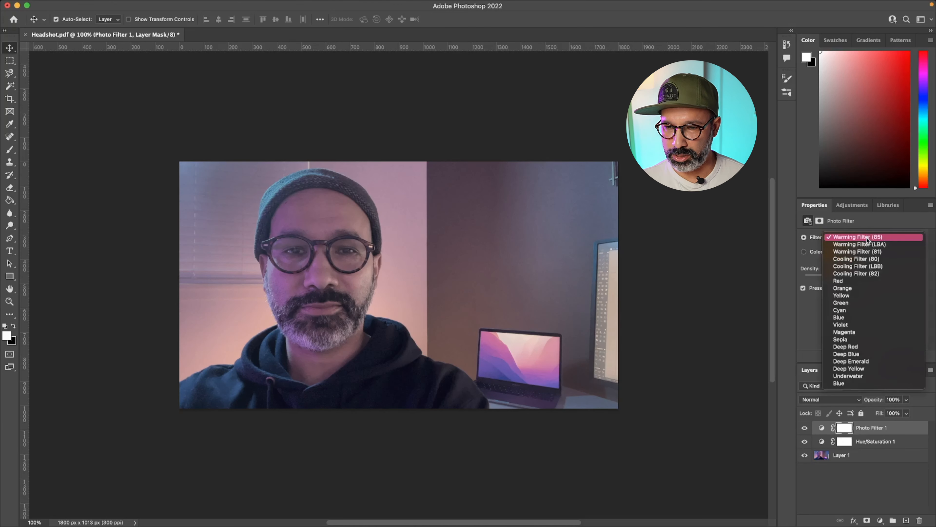
pyautogui.click(850, 318)
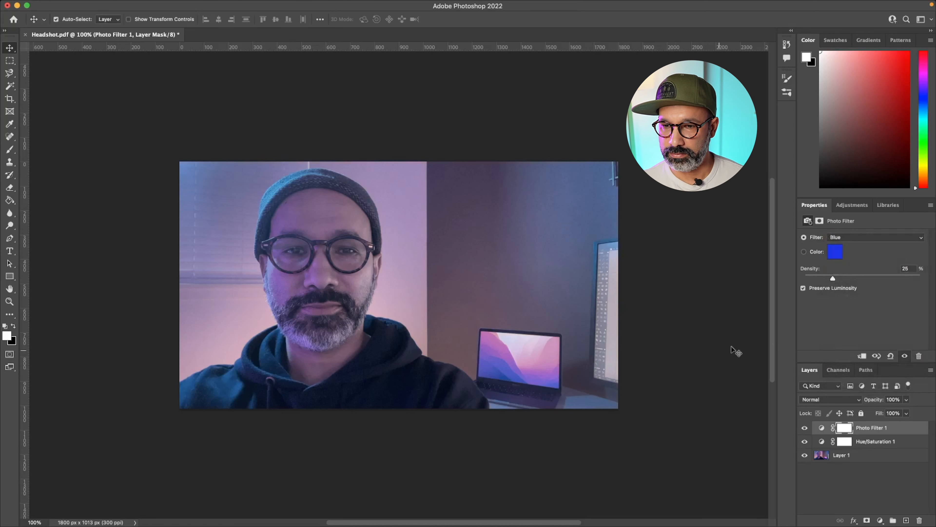
pyautogui.click(837, 238)
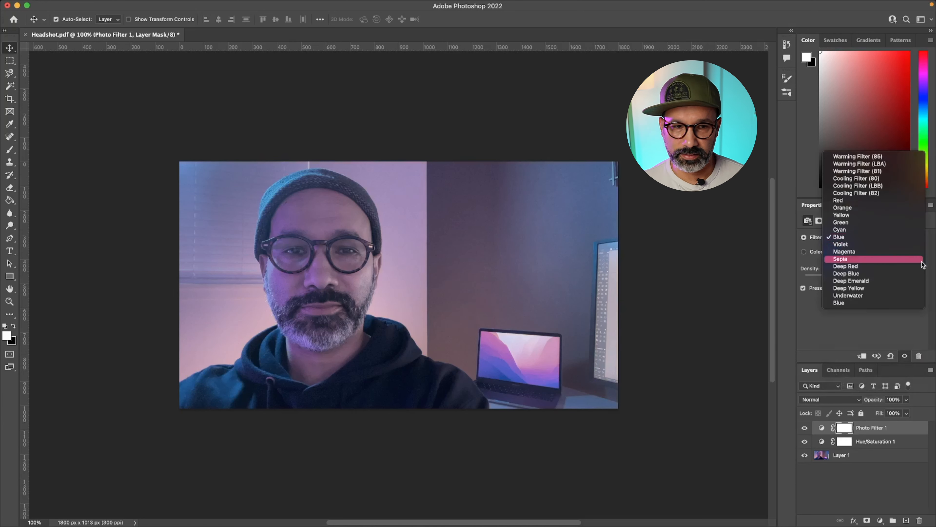
pyautogui.click(854, 296)
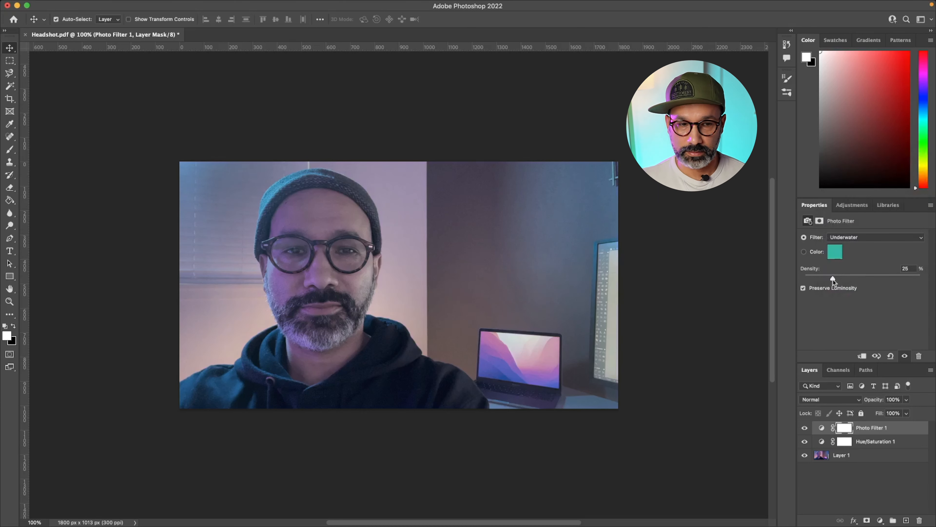
# Switch the photo filter's Preserve Luminosity off and back on, and raise its density to 44%.
pyautogui.click(803, 288)
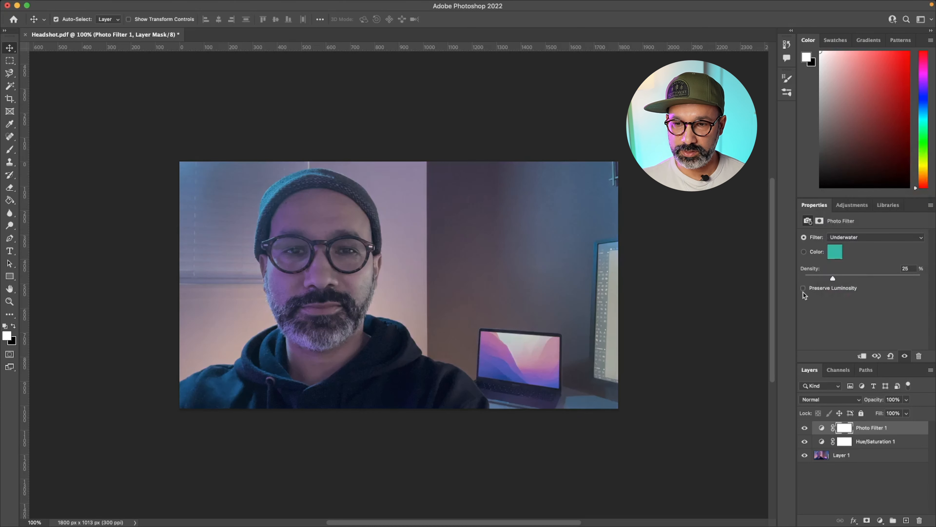
pyautogui.click(803, 288)
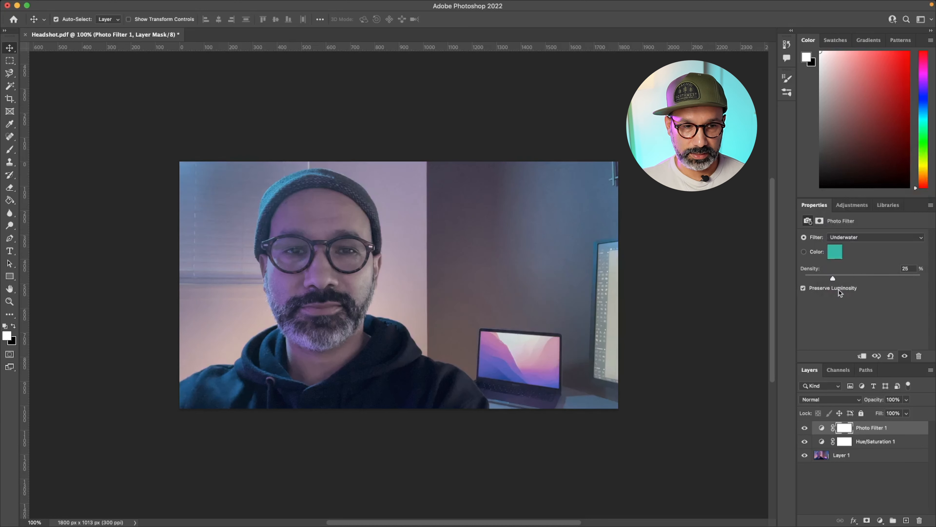
pyautogui.moveTo(833, 280); pyautogui.dragTo(860, 282)
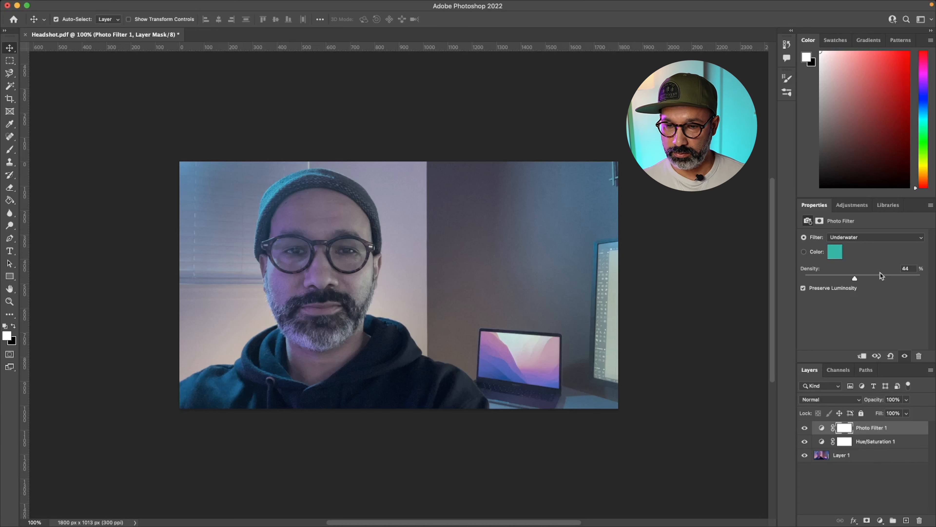
pyautogui.click(888, 489)
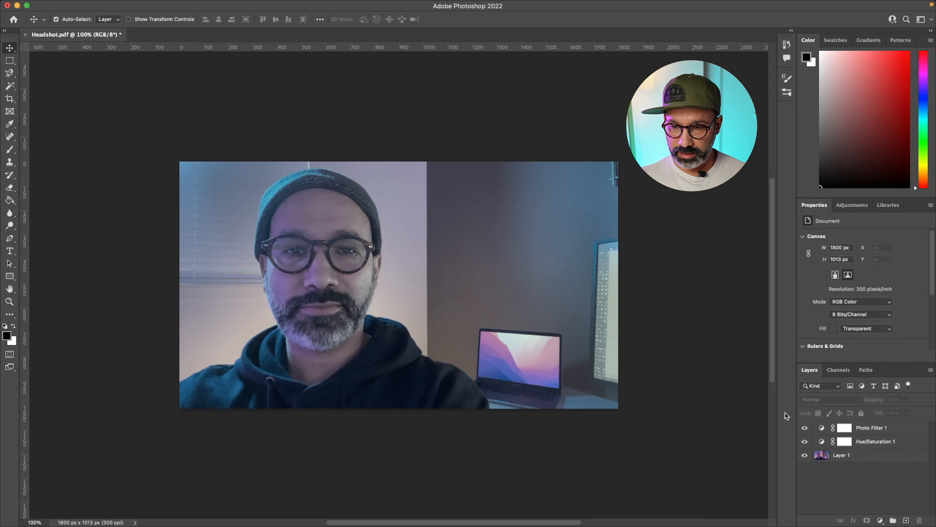
# Enable the Depth Blur neural filter on the headshot's Layer 1.
pyautogui.click(849, 459)
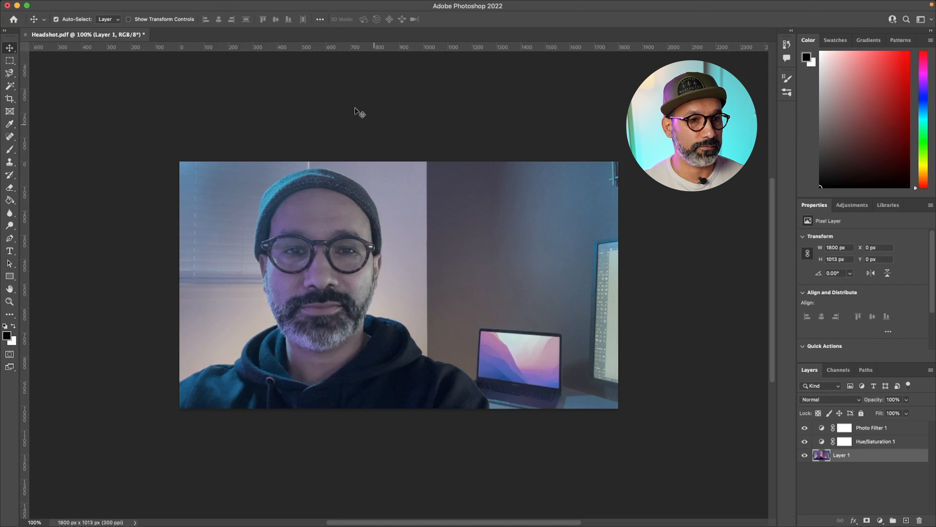
pyautogui.moveTo(330, 5)
pyautogui.click(228, 8)
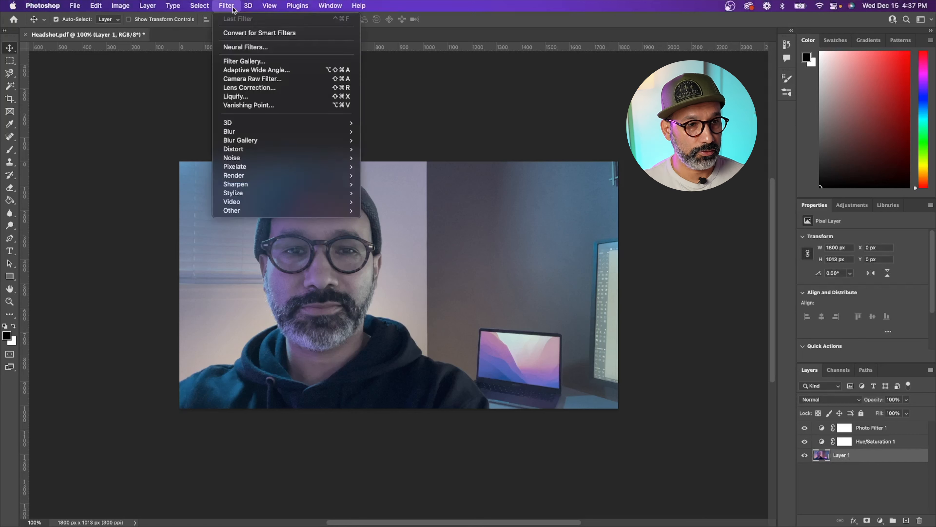
pyautogui.click(240, 47)
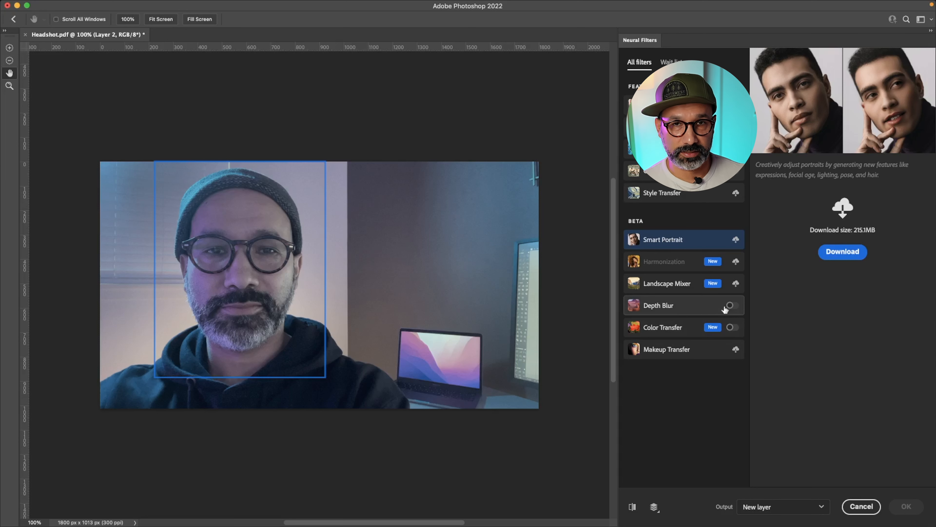
pyautogui.click(732, 306)
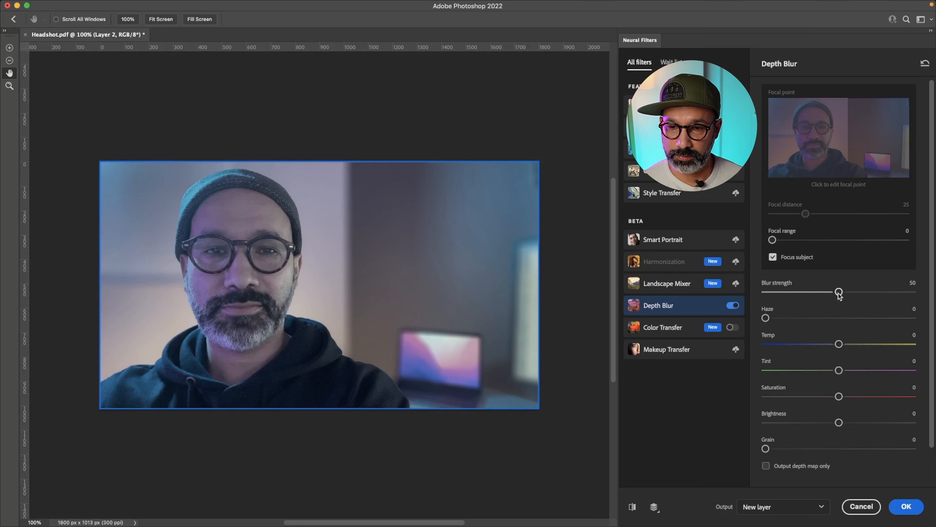
# Try weaker and stronger depth blurs, set the blur strength to 54, and choose New layer as the output.
pyautogui.moveTo(839, 292); pyautogui.dragTo(782, 293)
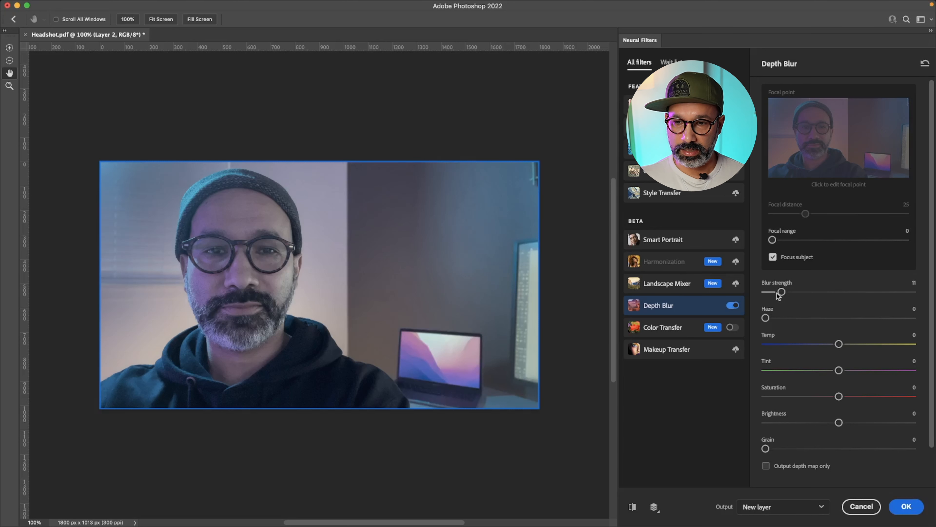
pyautogui.moveTo(780, 294); pyautogui.dragTo(891, 295)
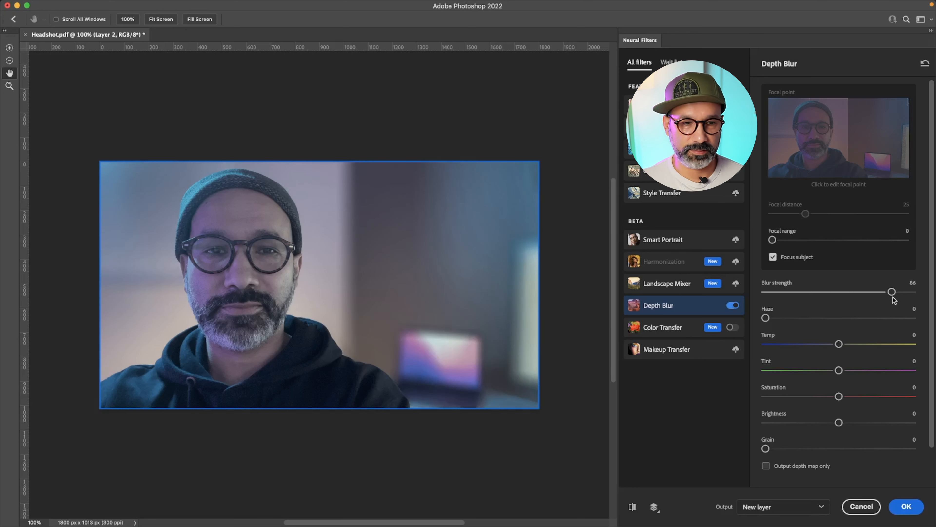
pyautogui.moveTo(891, 295); pyautogui.dragTo(850, 297)
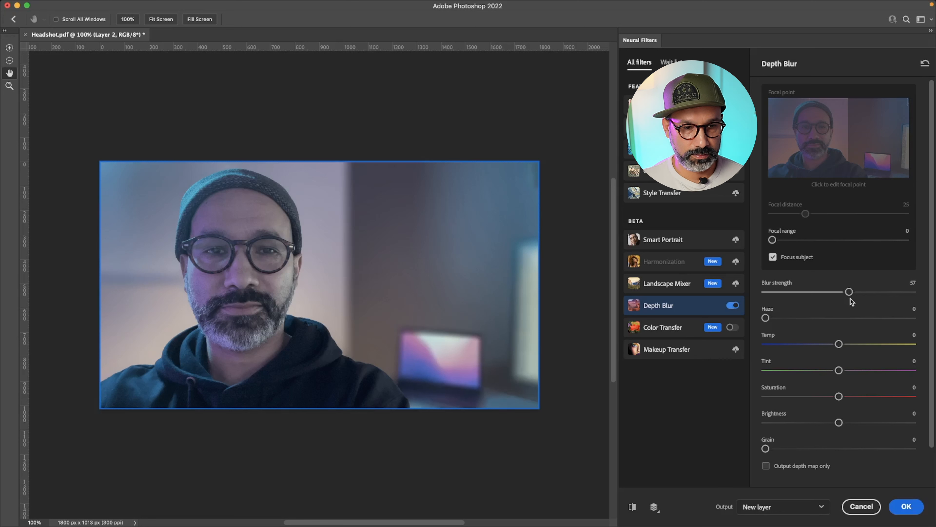
pyautogui.moveTo(851, 297); pyautogui.dragTo(845, 295)
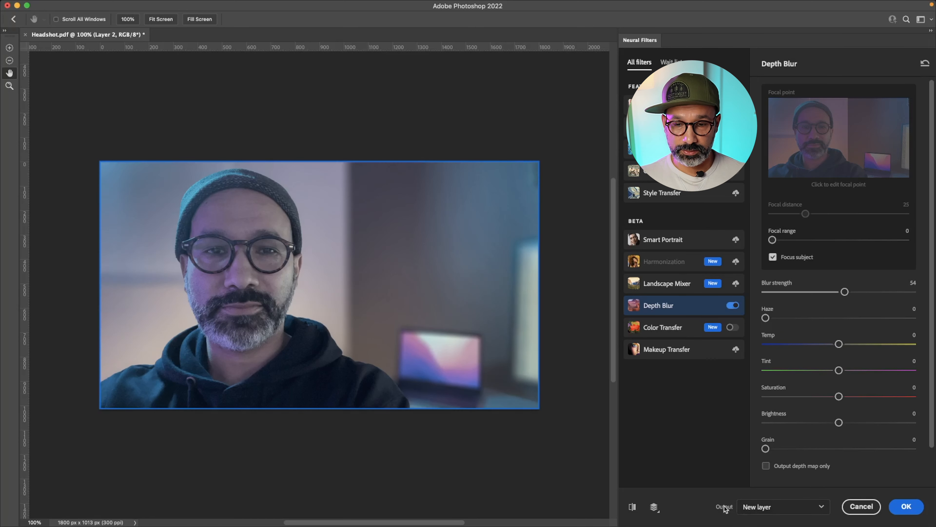
pyautogui.click(815, 505)
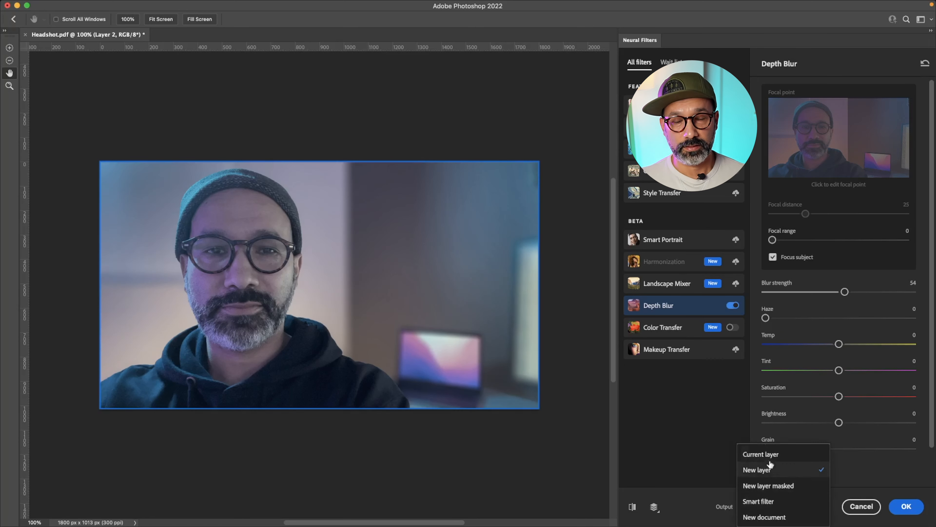
pyautogui.click(756, 471)
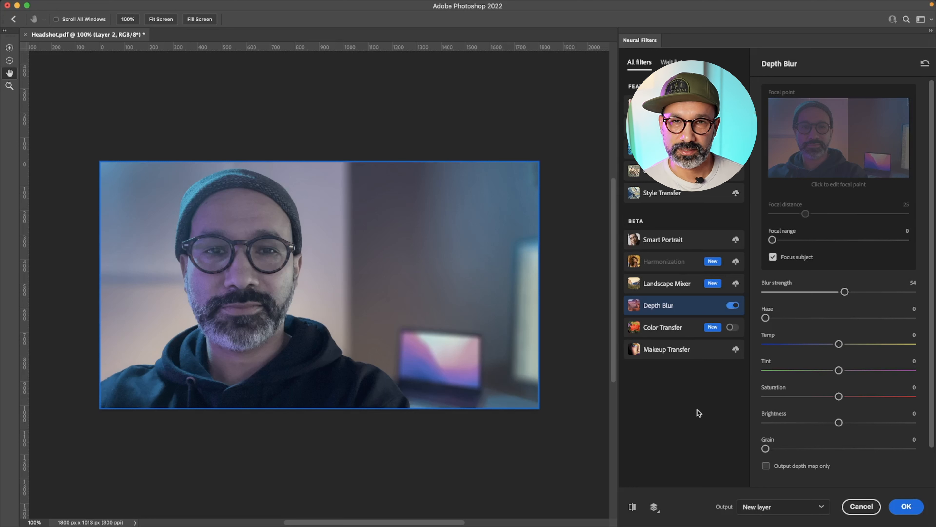
# Apply the depth blur to a new layer, and rename Layer 1 as Original and Layer 2 as Blur.
pyautogui.click(905, 508)
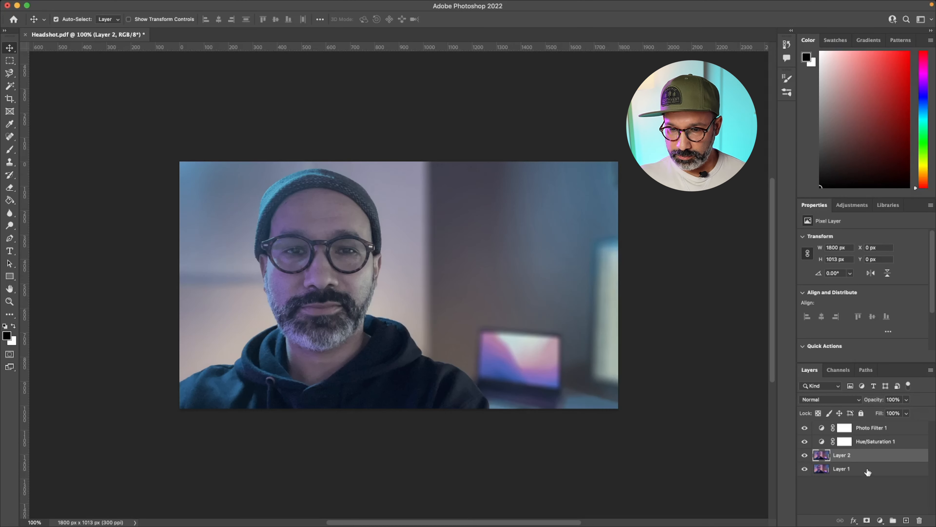
pyautogui.click(843, 470)
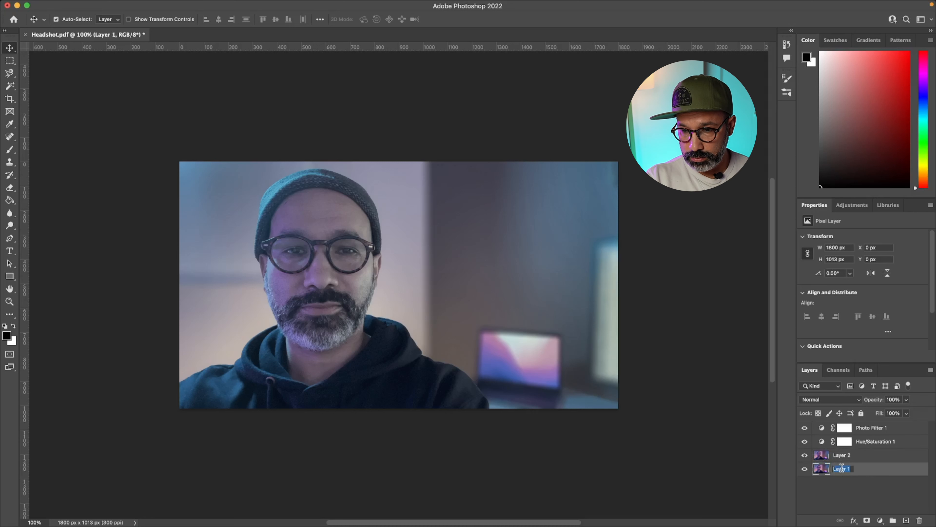
pyautogui.write('Original')
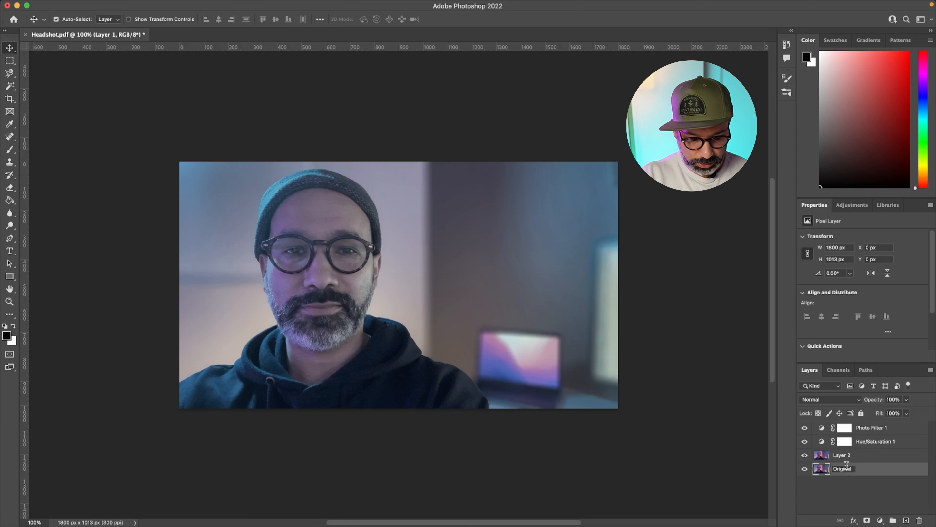
pyautogui.doubleClick(844, 455)
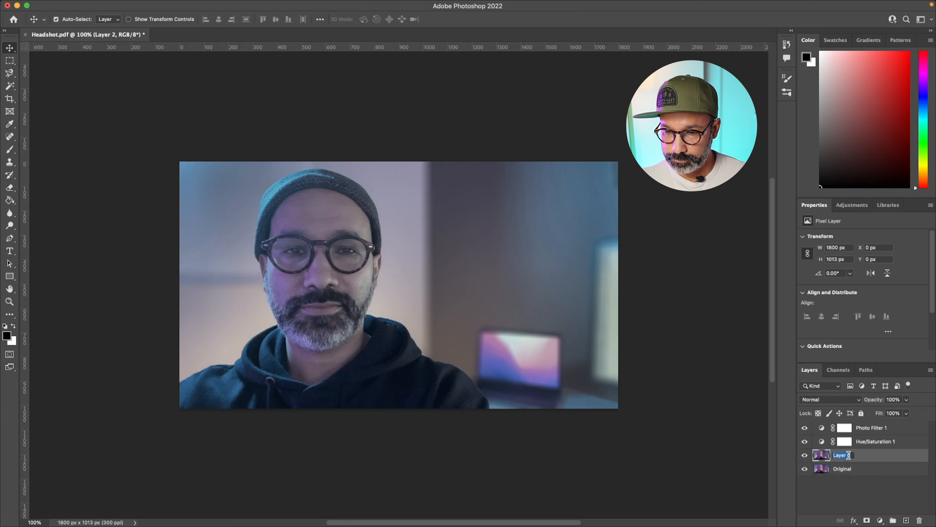
pyautogui.write('Blur')
pyautogui.press('Return')
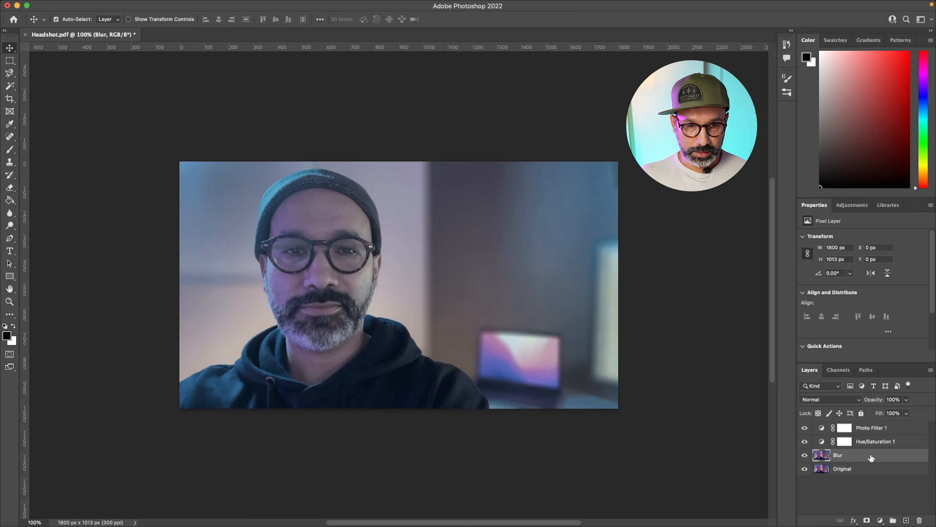
pyautogui.click(869, 489)
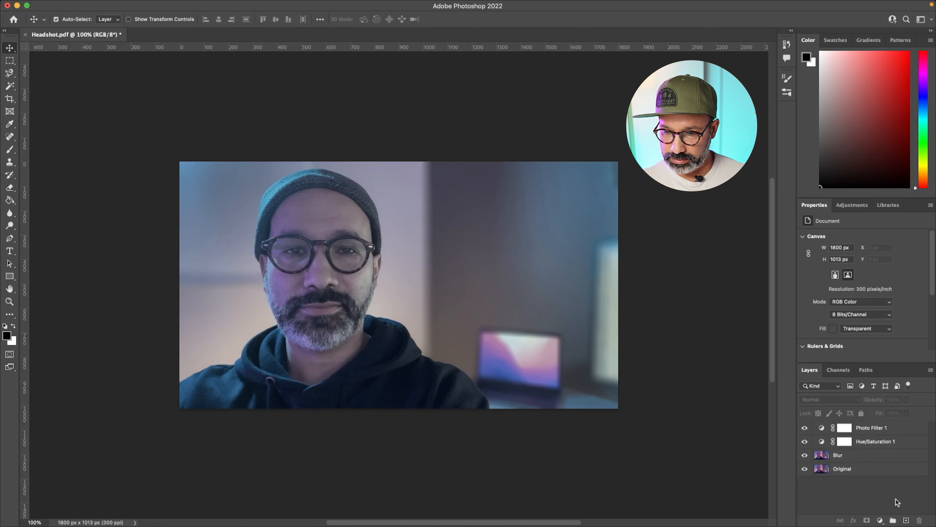
# Add a Brightness/Contrast adjustment layer on top with brightness 20 and contrast -5.
pyautogui.click(880, 520)
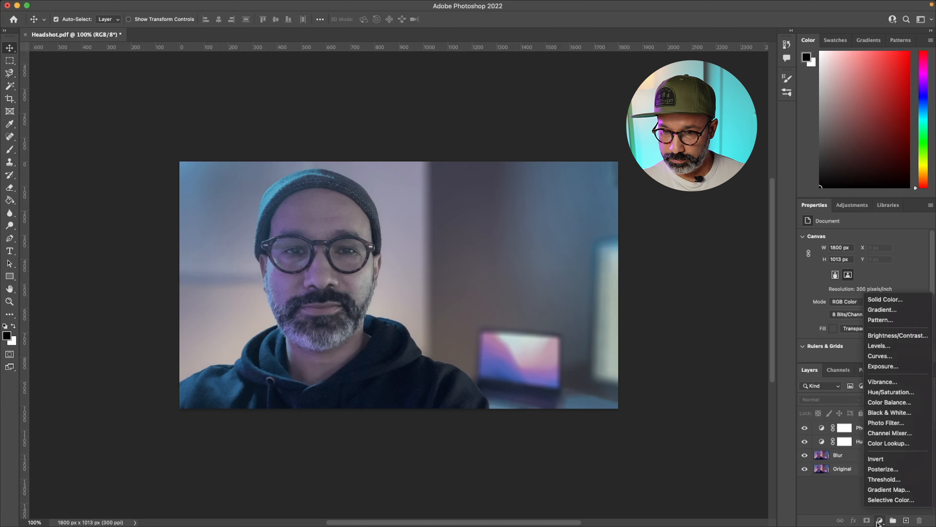
pyautogui.click(885, 336)
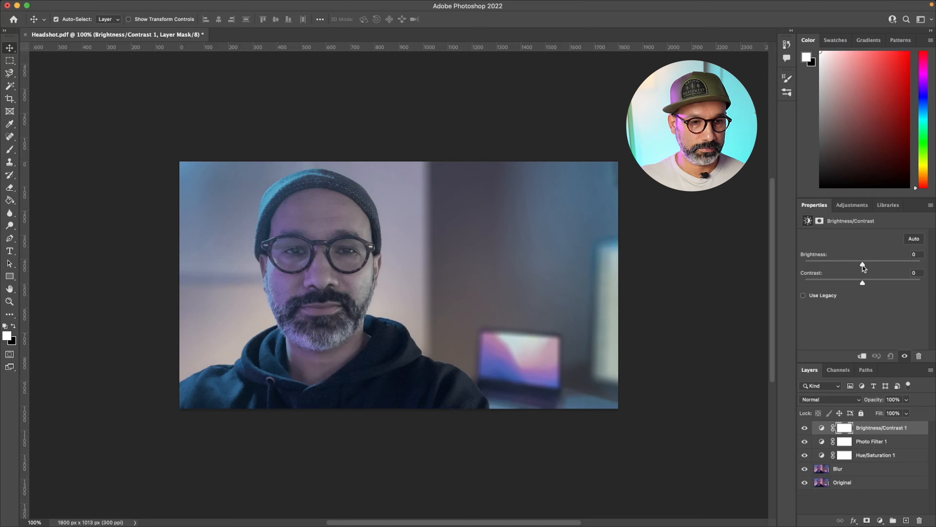
pyautogui.moveTo(870, 265); pyautogui.dragTo(871, 266)
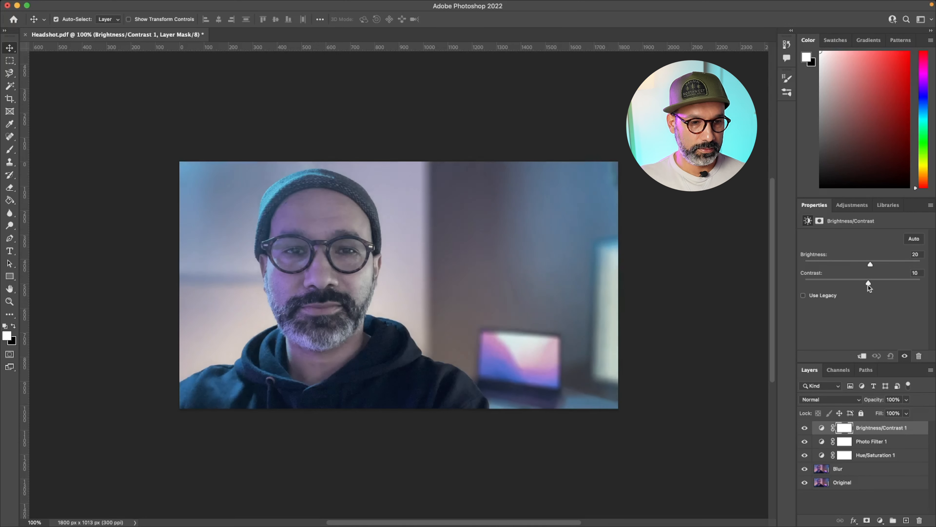
pyautogui.moveTo(854, 287)
pyautogui.mouseDown()
pyautogui.moveTo(846, 287)
pyautogui.moveTo(858, 287)
pyautogui.mouseUp()
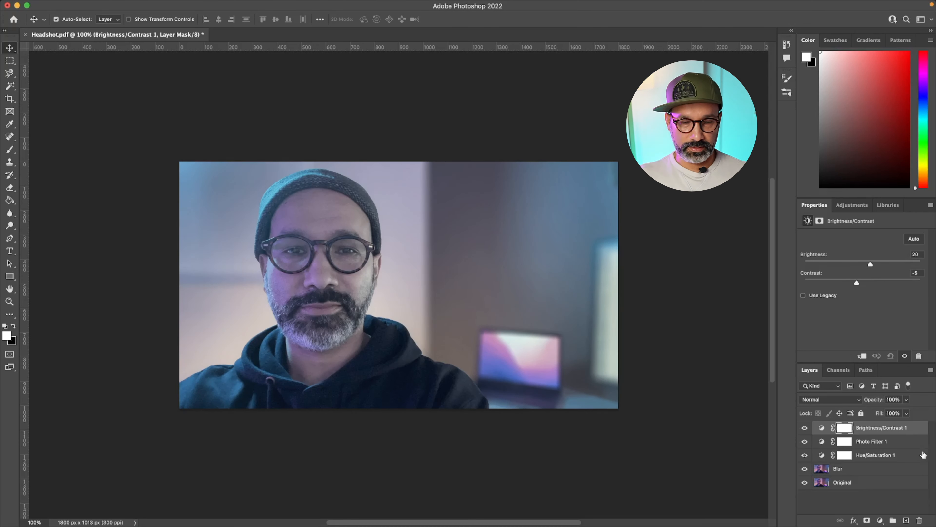
# Compare the headshot with and without the Brightness/Contrast and Hue/Saturation adjustments by switching their layers off and back on.
pyautogui.click(902, 428)
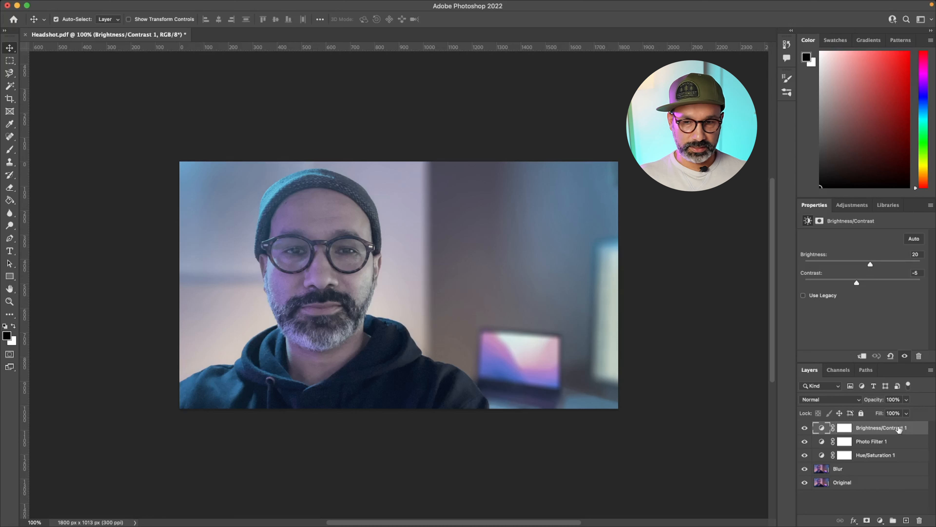
pyautogui.click(804, 428)
pyautogui.click(804, 429)
pyautogui.click(805, 428)
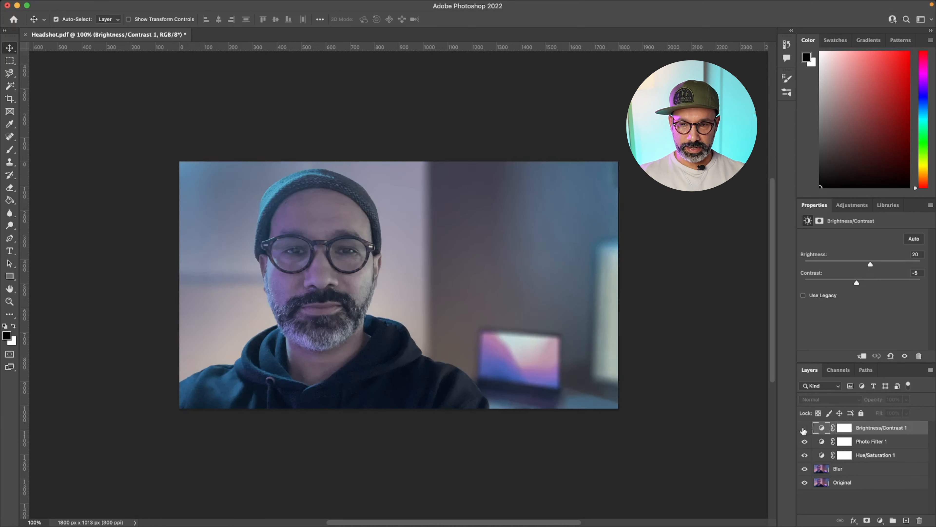
pyautogui.click(804, 428)
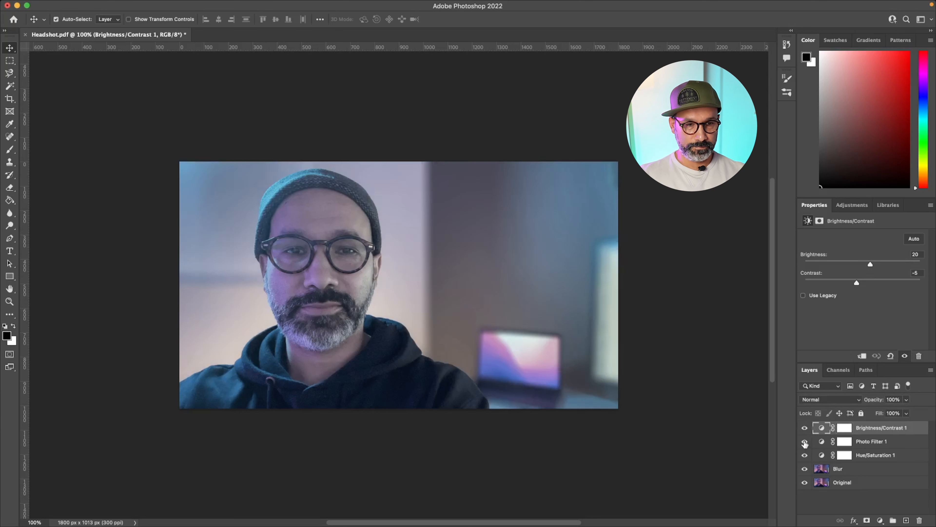
pyautogui.click(805, 455)
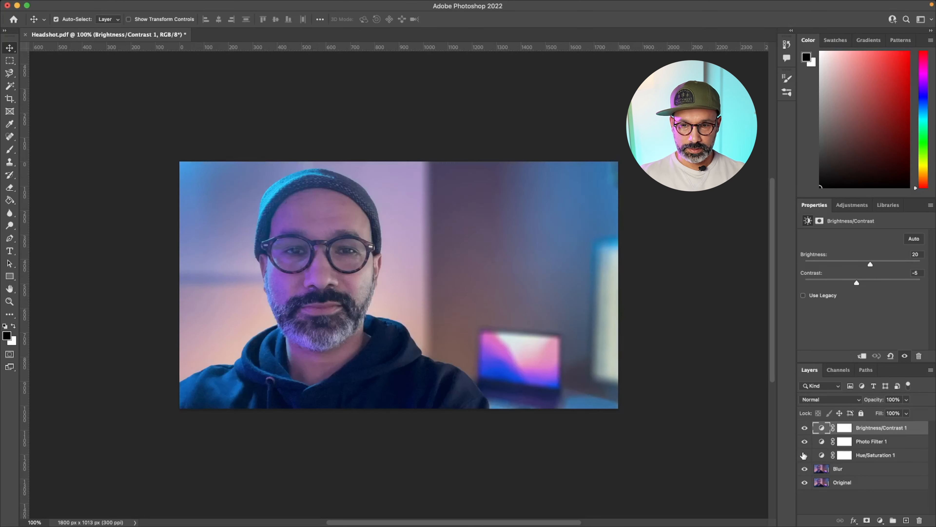
pyautogui.click(804, 455)
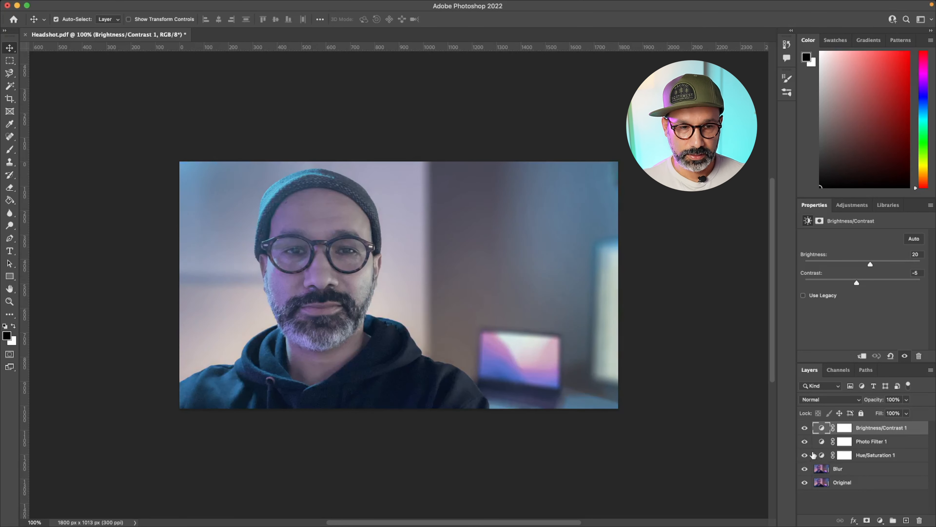
pyautogui.click(854, 494)
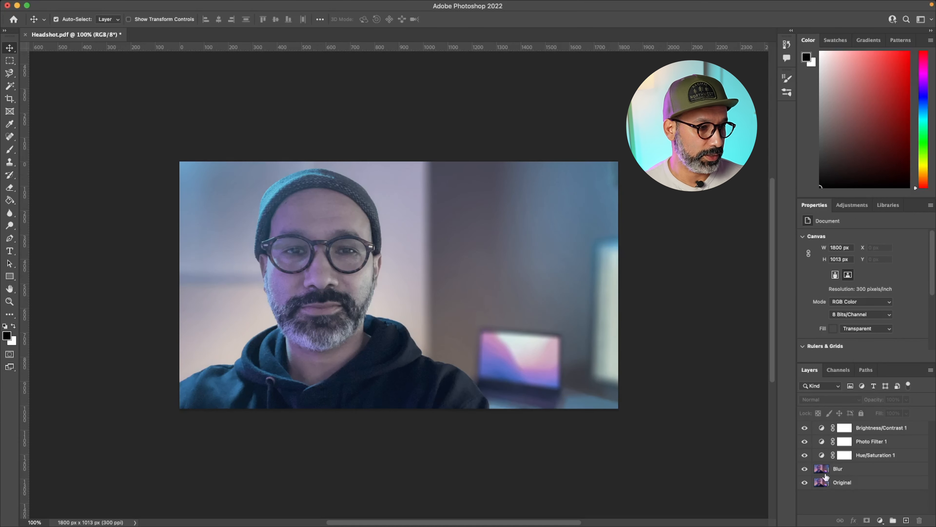
# Add a horizontal text box reading INTRODUCTION over the dark wall in the upper right of the photo.
pyautogui.click(10, 254)
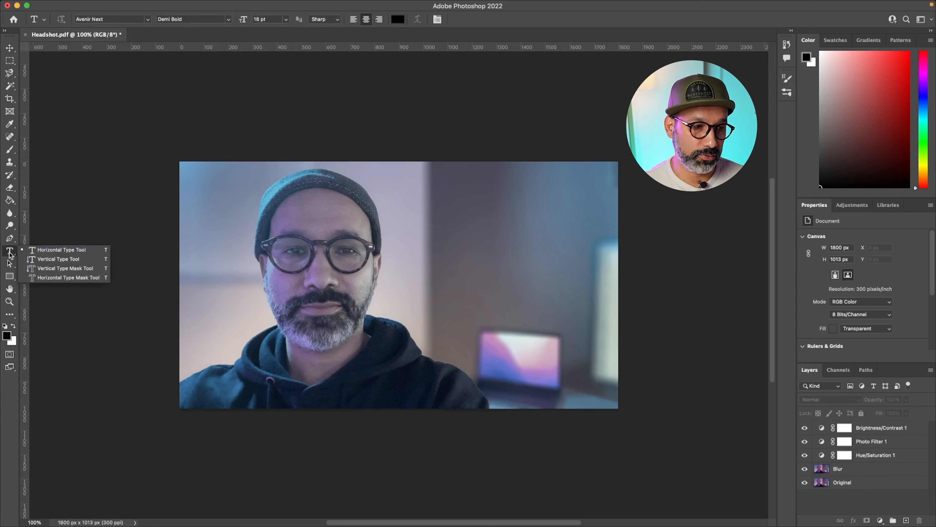
pyautogui.click(71, 252)
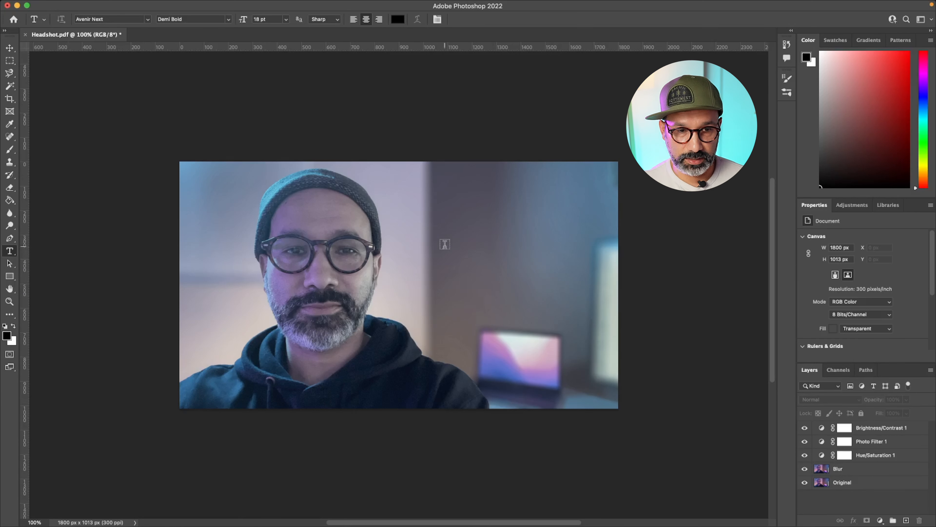
pyautogui.moveTo(399, 187); pyautogui.dragTo(603, 246)
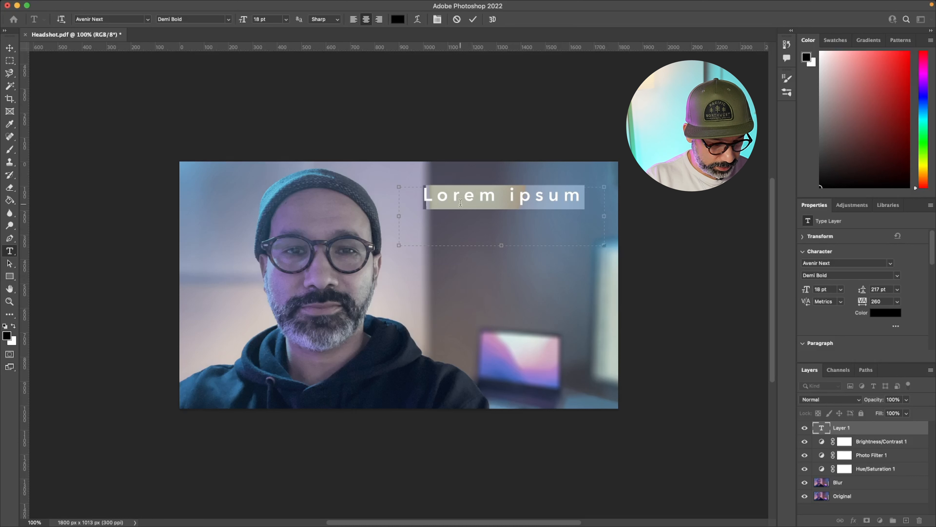
pyautogui.write('In')
pyautogui.press('BackSpace')
pyautogui.press('BackSpace')
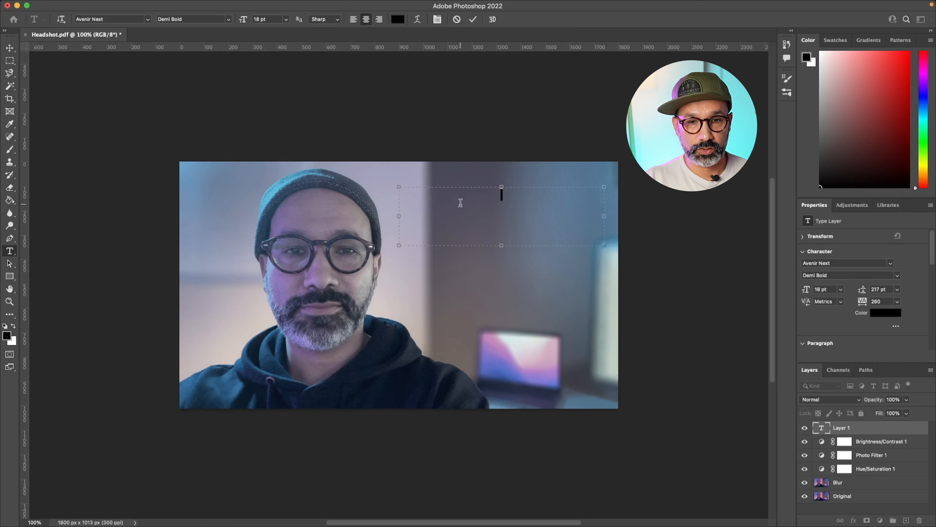
pyautogui.write('INTR')
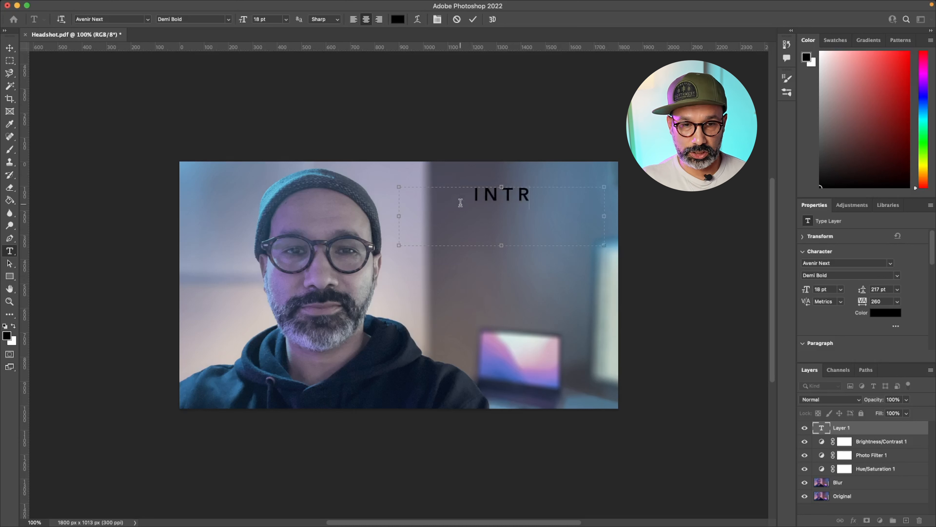
pyautogui.write('ODUCIONT')
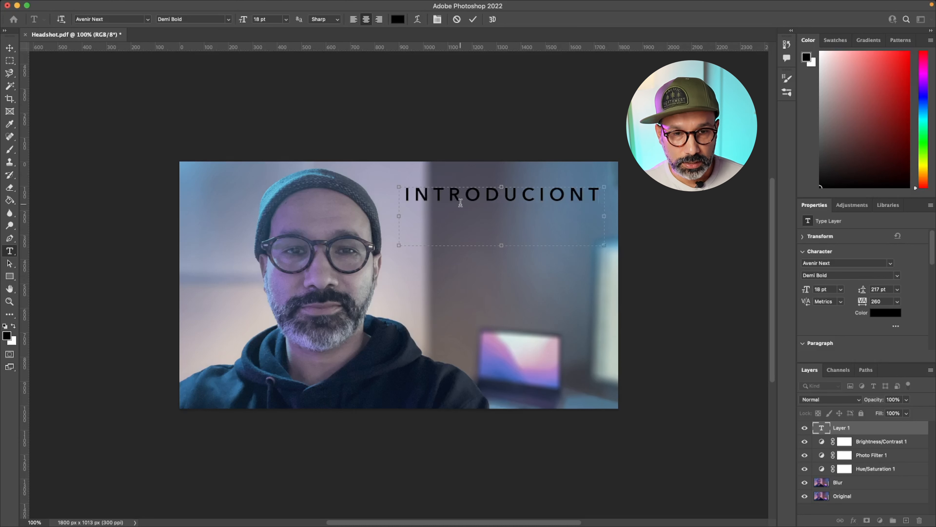
pyautogui.press('BackSpace')
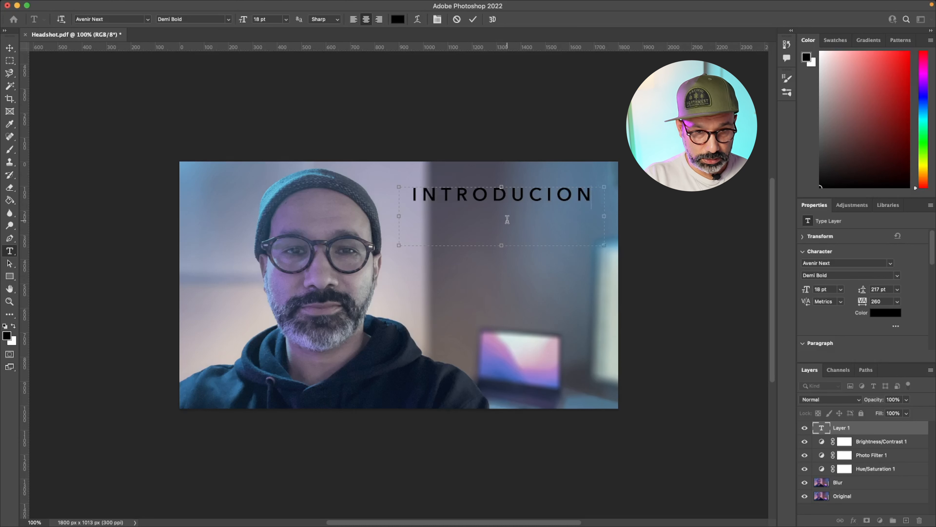
pyautogui.press('BackSpace')
pyautogui.press('BackSpace')
pyautogui.press('BackSpace')
pyautogui.write('TION')
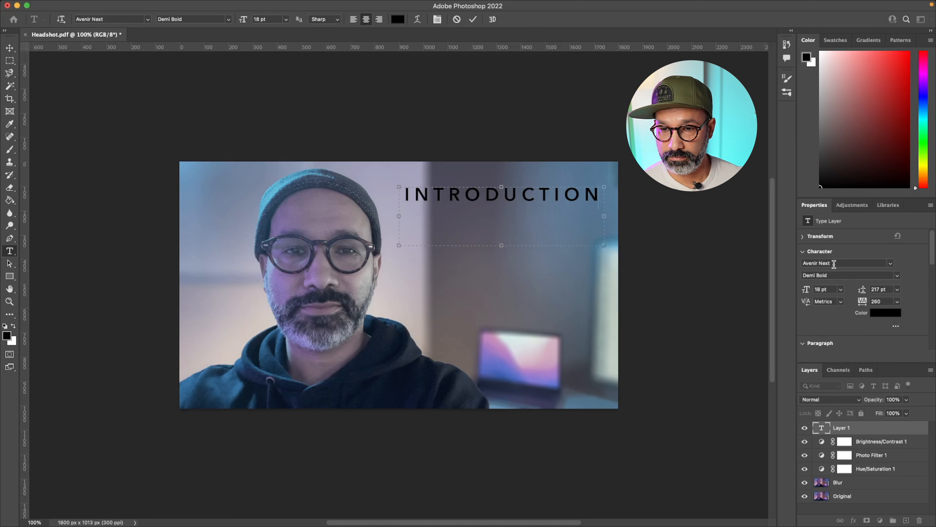
# Try the Avenir Next Ultra Light style on the whole INTRODUCTION text.
pyautogui.click(897, 276)
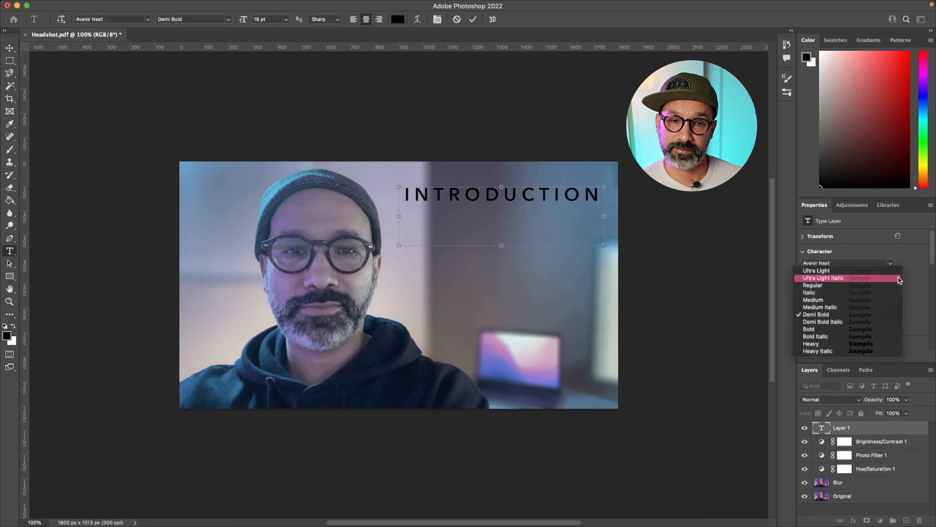
pyautogui.click(825, 272)
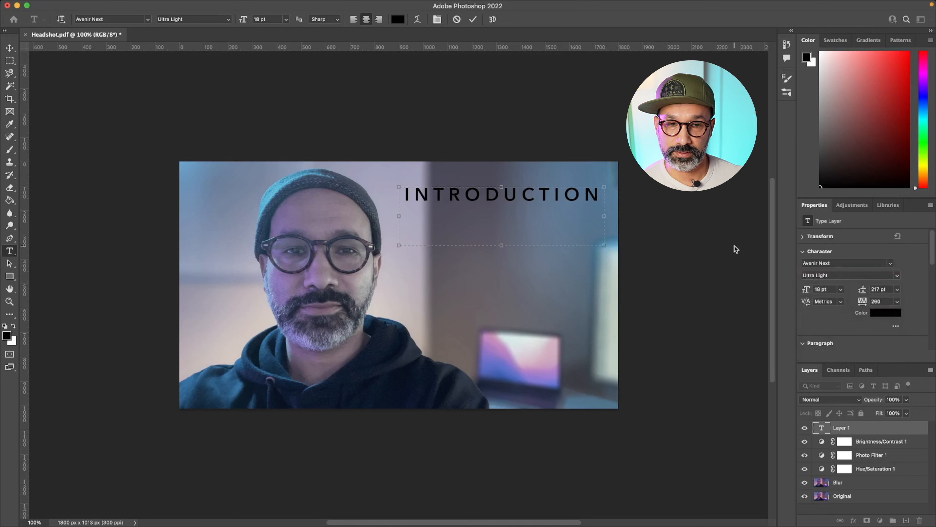
pyautogui.doubleClick(477, 193)
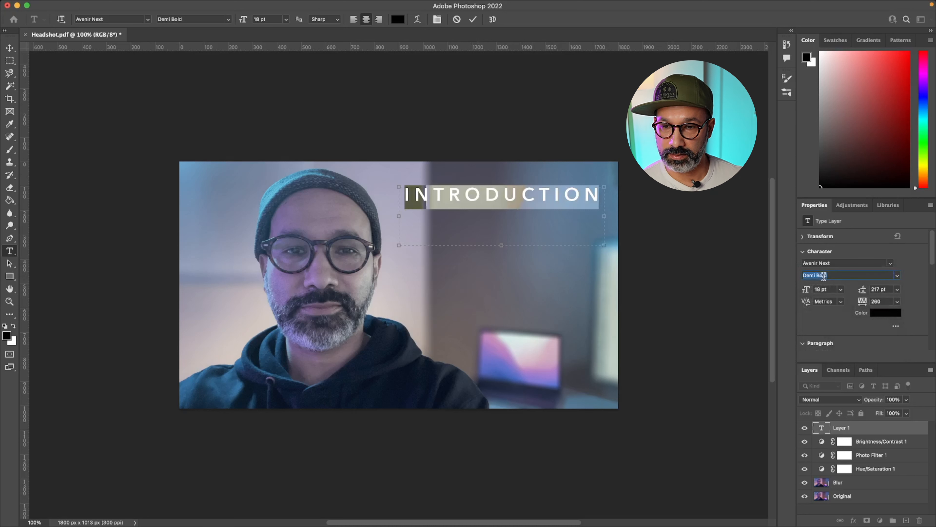
pyautogui.click(897, 275)
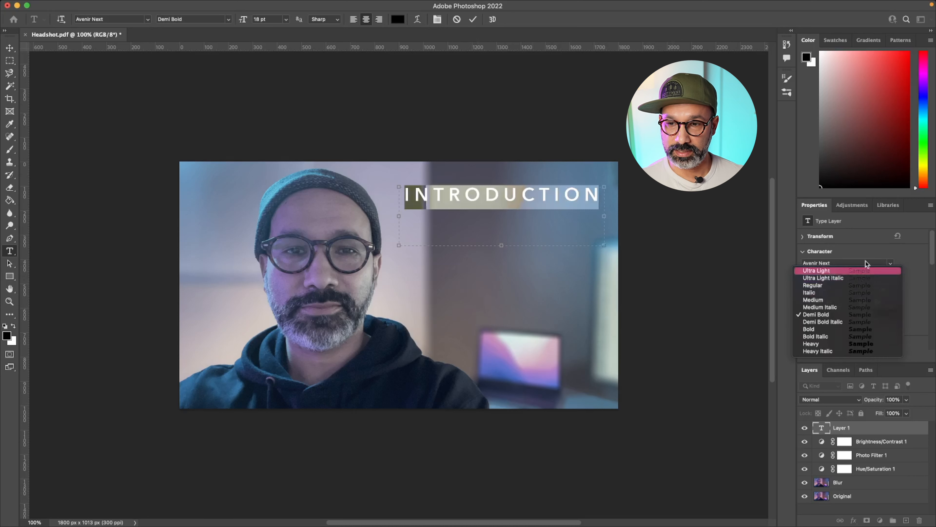
pyautogui.click(830, 270)
pyautogui.click(890, 263)
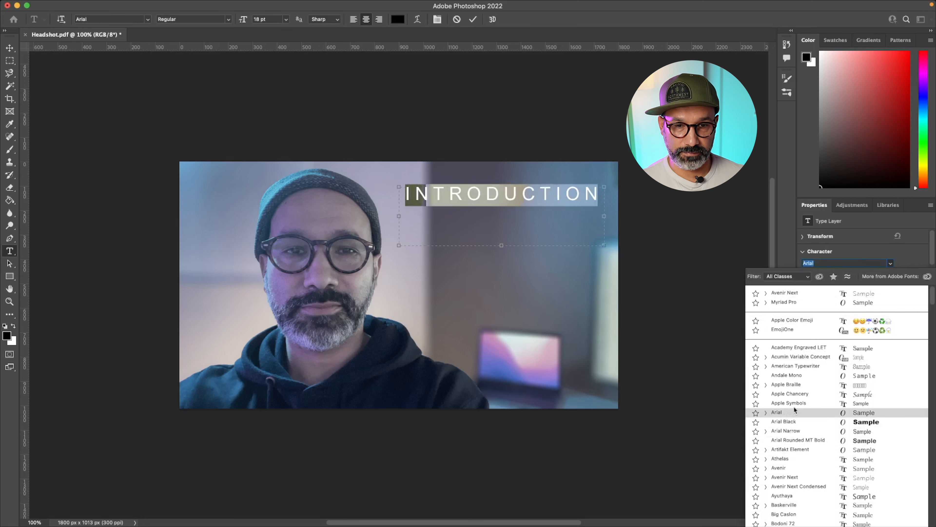
pyautogui.click(779, 294)
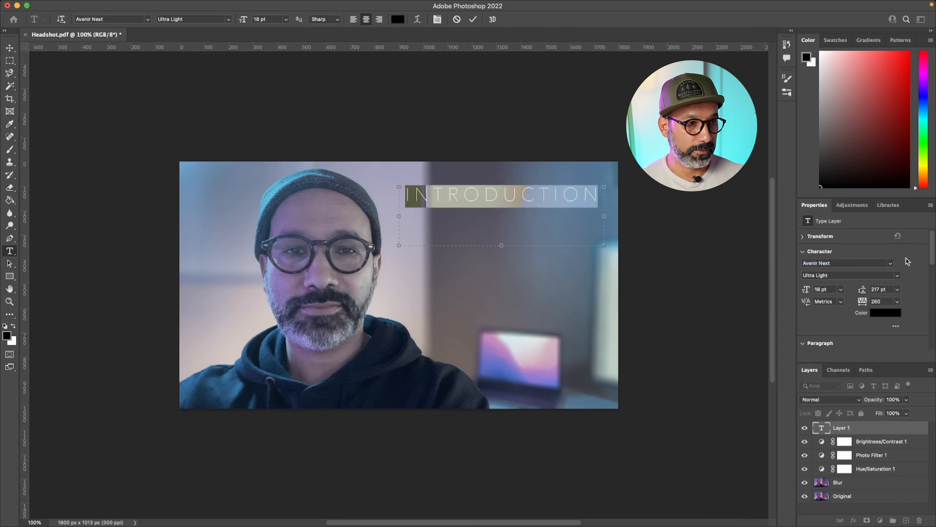
pyautogui.click(9, 48)
pyautogui.click(170, 91)
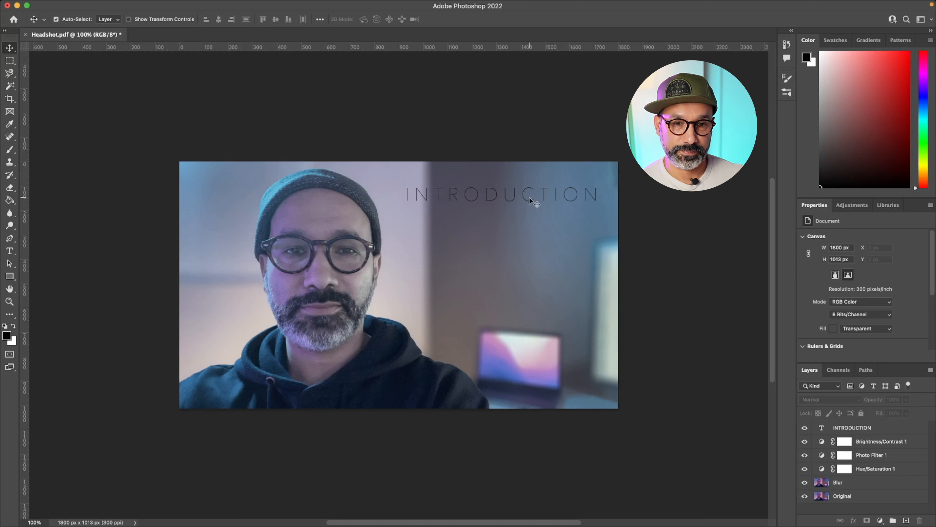
# Change the INTRODUCTION text's font style to Bold and commit the edit.
pyautogui.doubleClick(512, 201)
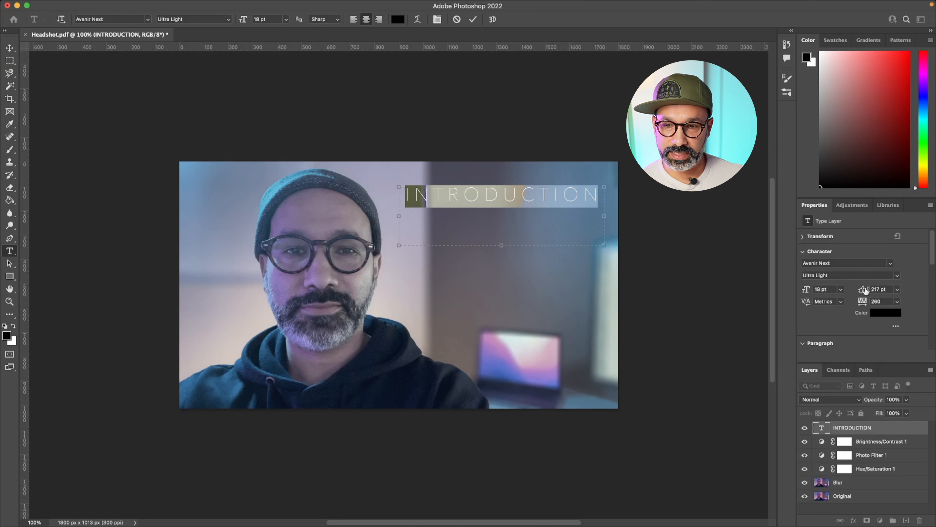
pyautogui.click(897, 275)
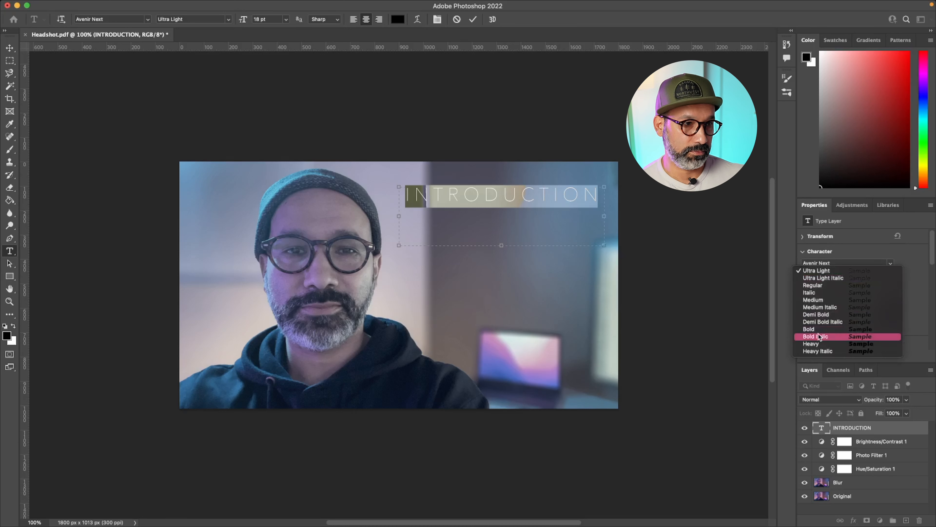
pyautogui.click(847, 329)
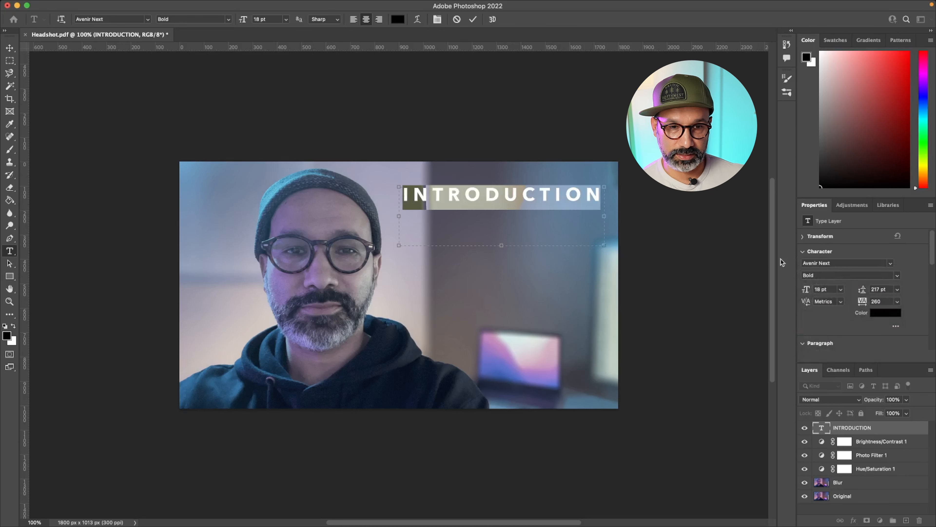
pyautogui.click(9, 48)
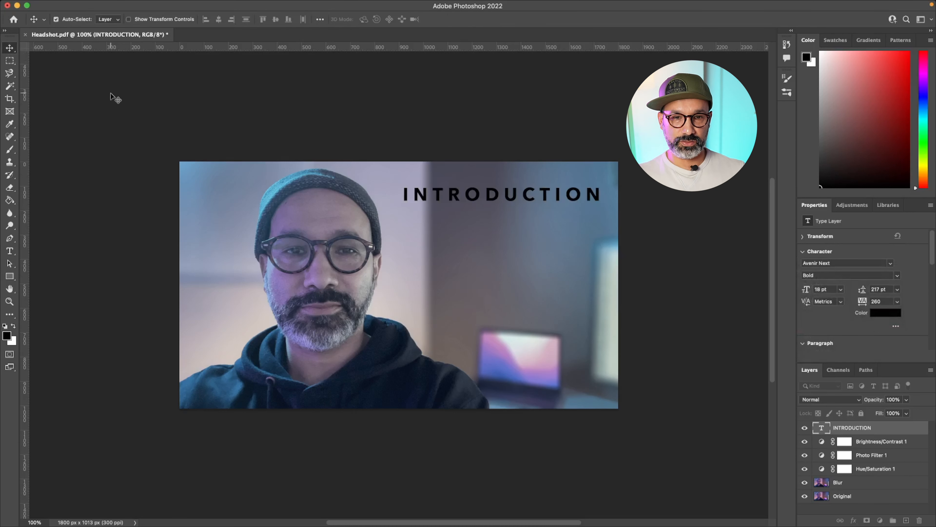
# Change the INTRODUCTION text's font style to Demi Bold and move the text straight down about 48 px.
pyautogui.doubleClick(527, 200)
pyautogui.click(898, 275)
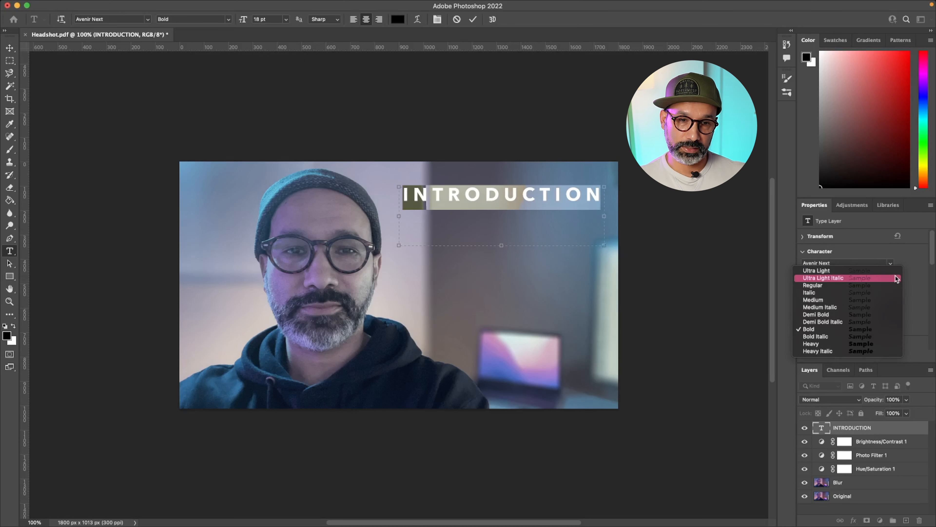
pyautogui.click(823, 315)
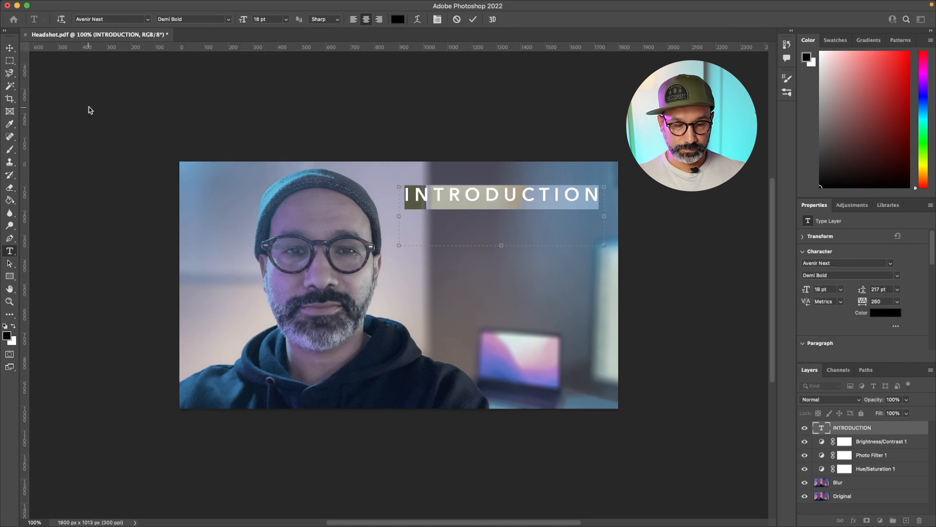
pyautogui.click(10, 49)
pyautogui.click(505, 123)
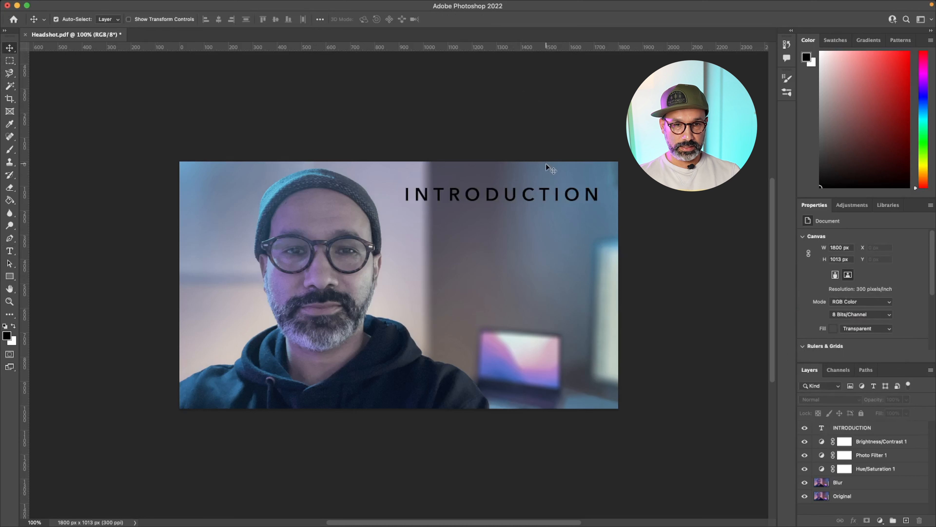
pyautogui.moveTo(472, 200); pyautogui.dragTo(473, 212)
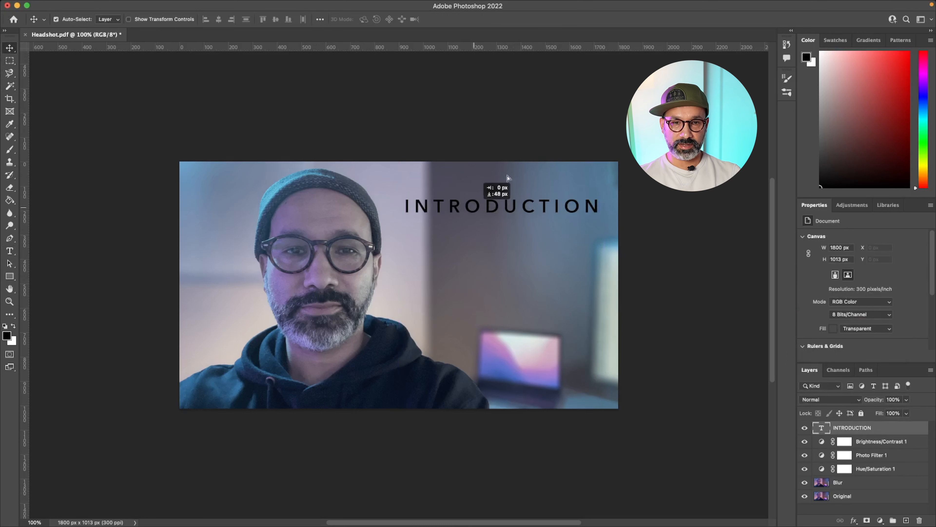
# Set the INTRODUCTION text's color to white (ffffff) and commit the edit.
pyautogui.doubleClick(485, 201)
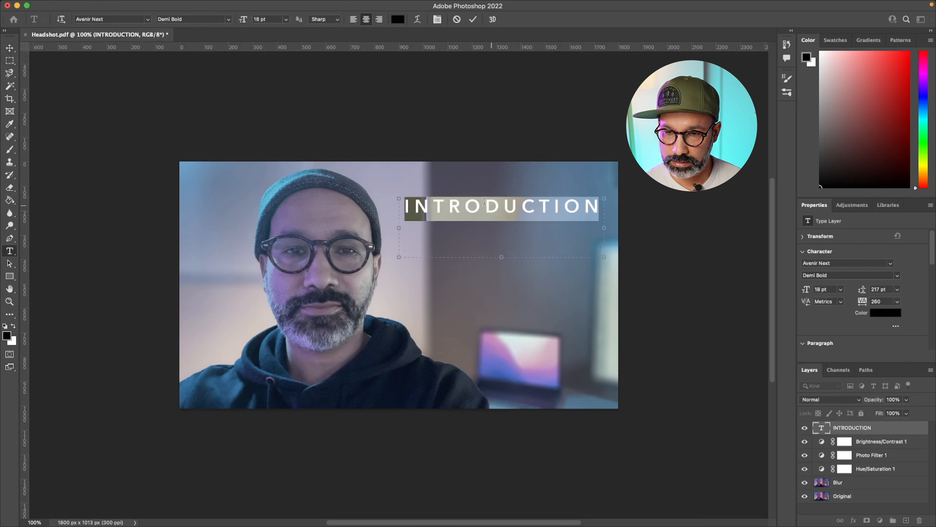
pyautogui.click(897, 314)
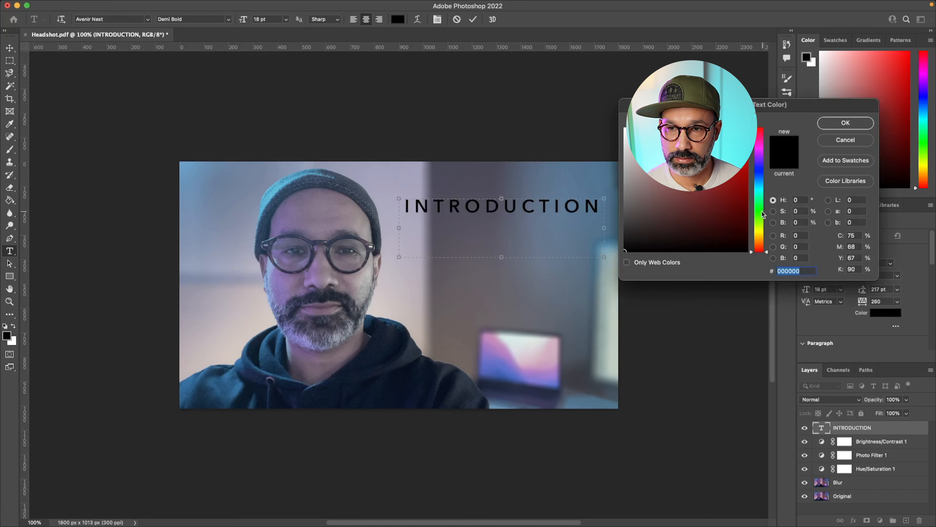
pyautogui.moveTo(635, 138); pyautogui.dragTo(597, 109)
pyautogui.click(854, 126)
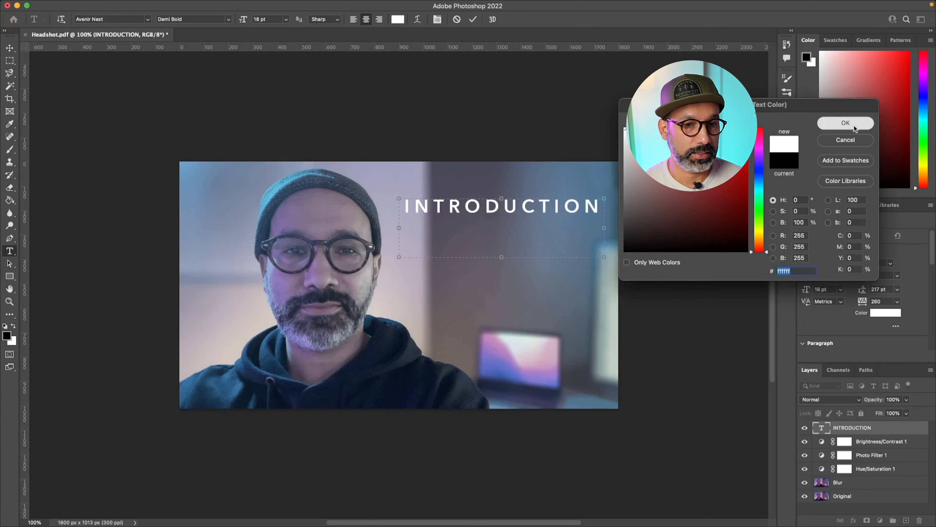
pyautogui.click(10, 47)
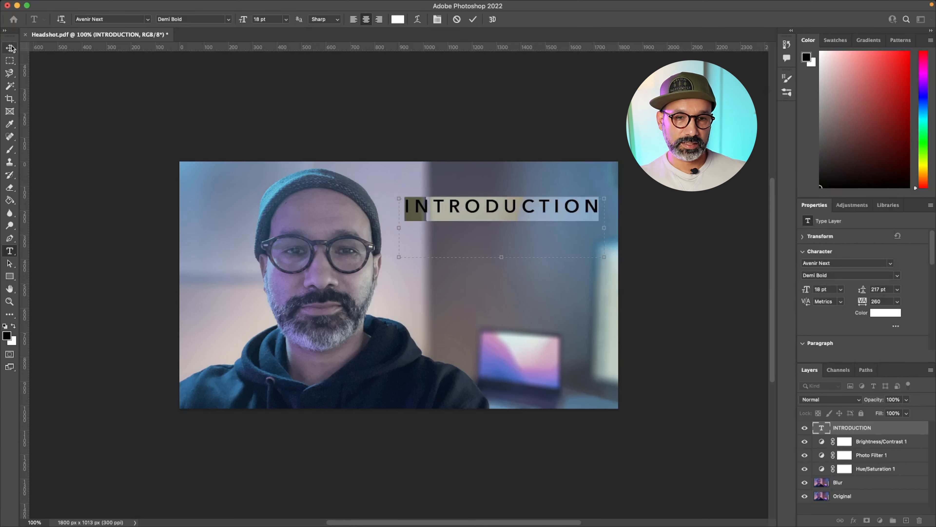
pyautogui.click(349, 143)
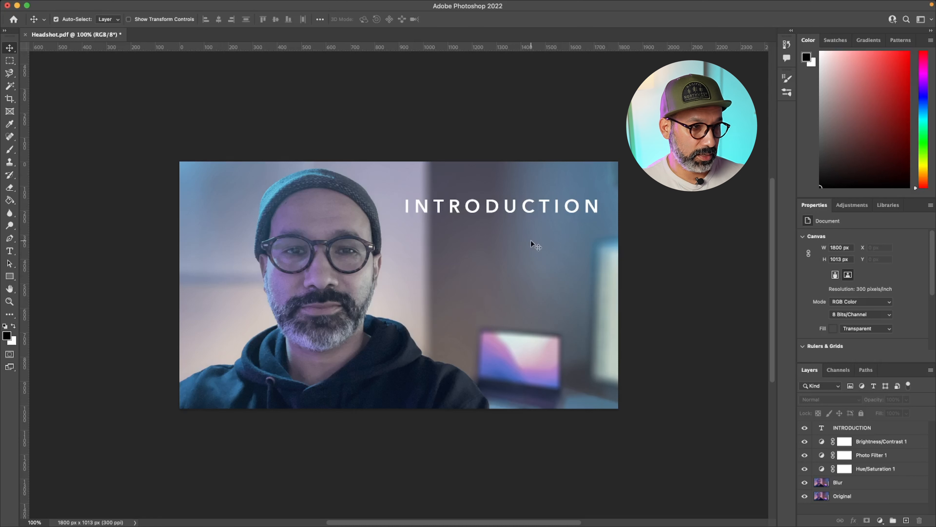
# Fill a rectangular selection of about 938 × 181 px around the title with black on a new layer and deselect.
pyautogui.click(11, 62)
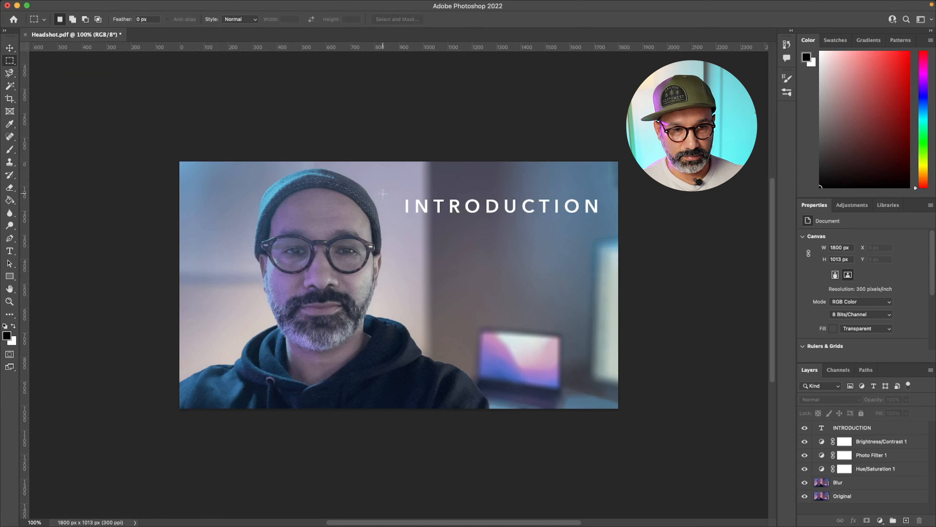
pyautogui.moveTo(383, 187); pyautogui.dragTo(611, 231)
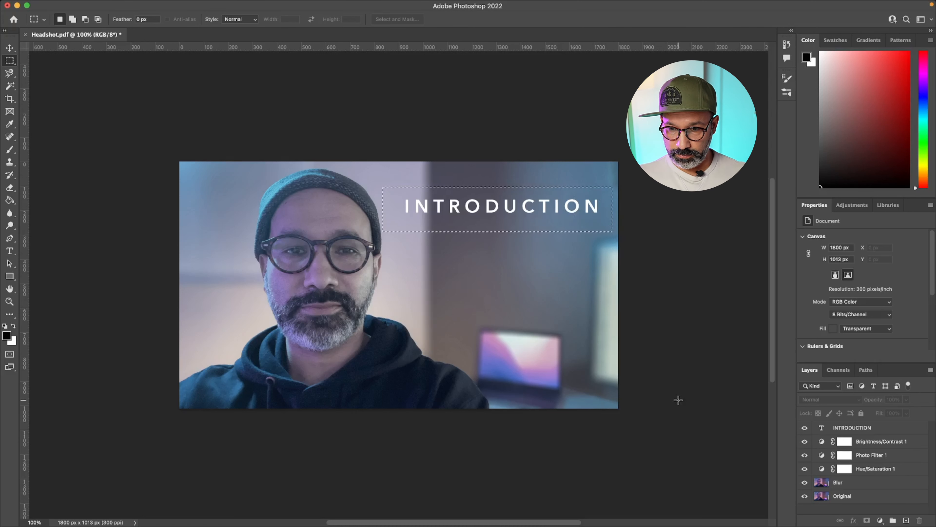
pyautogui.click(907, 521)
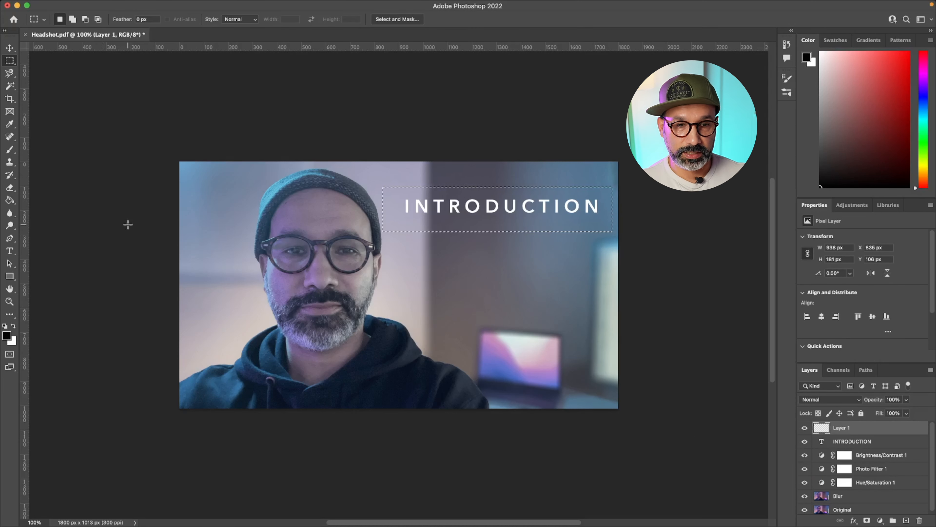
pyautogui.press('g')
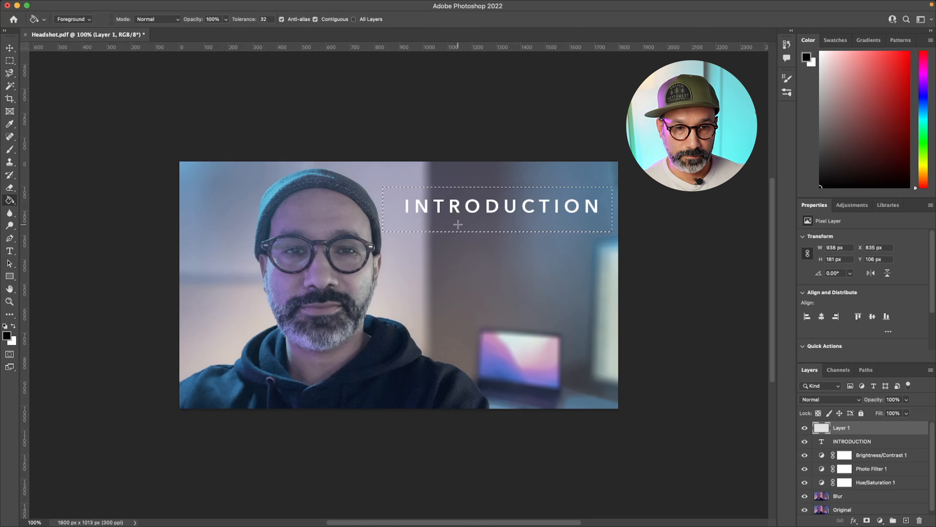
pyautogui.click(459, 224)
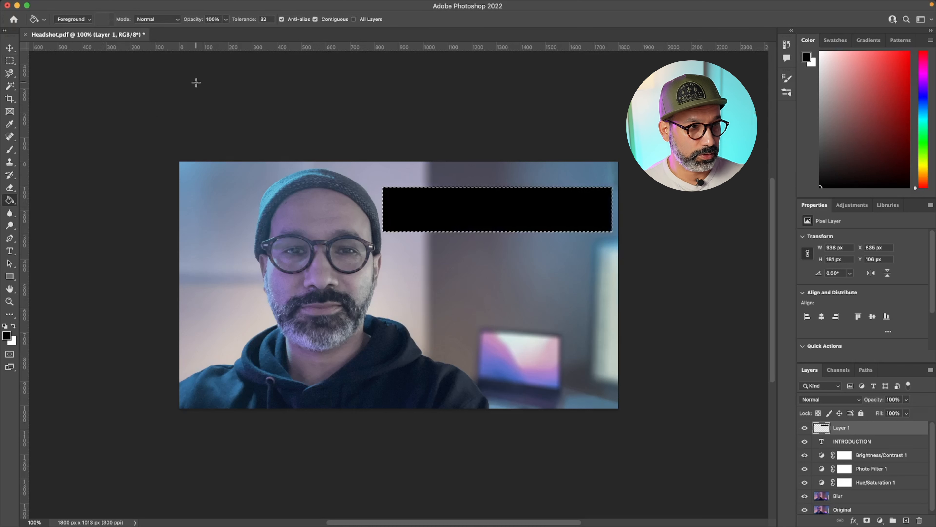
pyautogui.click(9, 48)
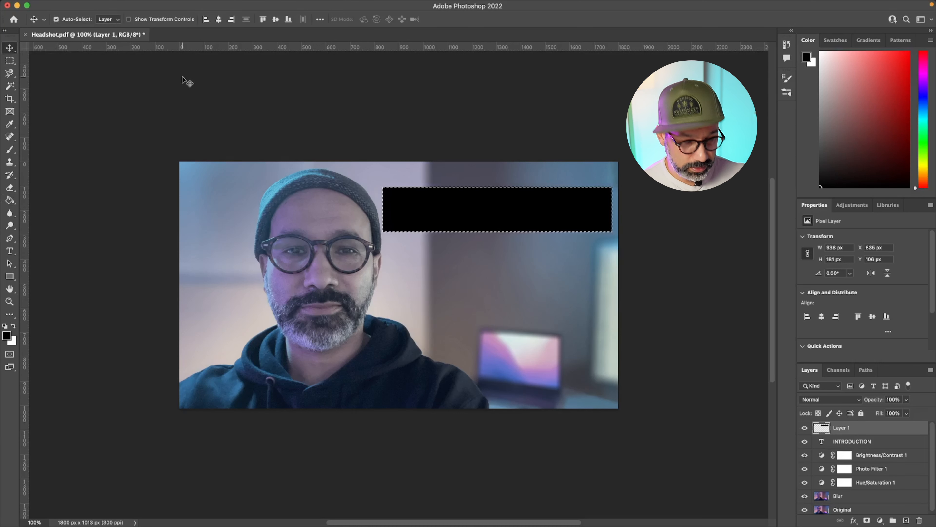
pyautogui.press('super+d')
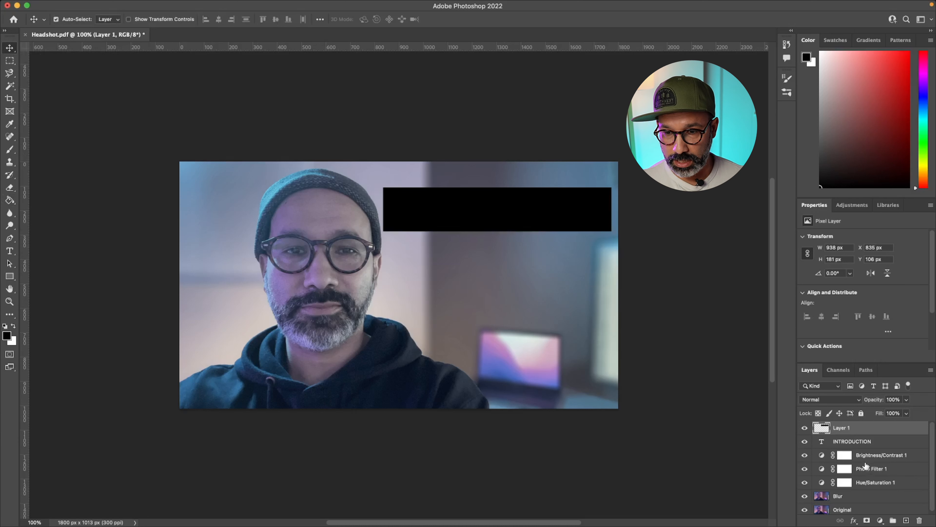
# Place the black rectangle's layer beneath the INTRODUCTION layer and shrink the rectangle to about 892 × 138 px around the text.
pyautogui.moveTo(845, 431); pyautogui.dragTo(844, 447)
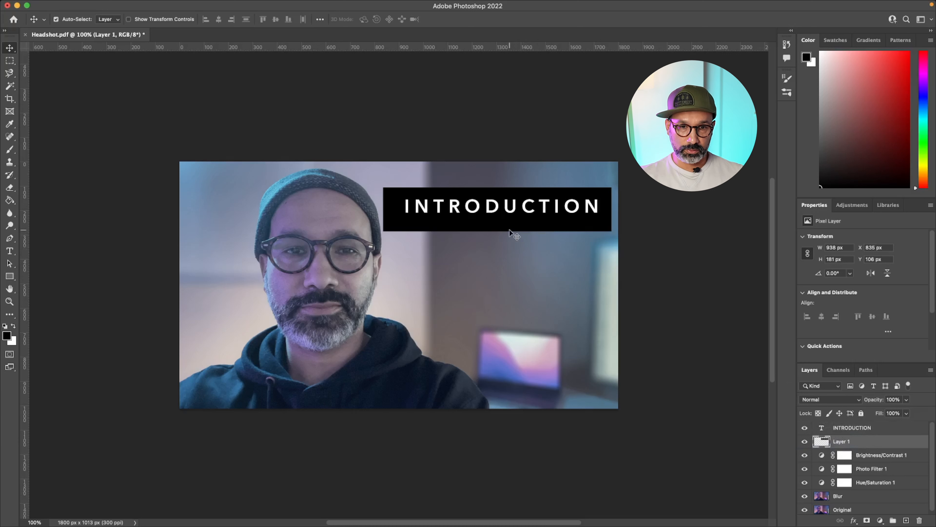
pyautogui.press('super+t')
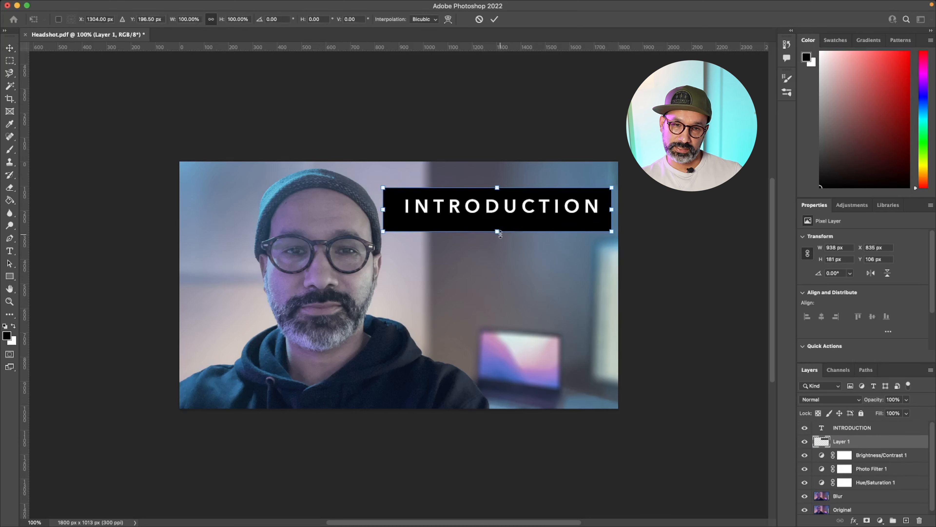
pyautogui.moveTo(497, 233); pyautogui.dragTo(498, 223)
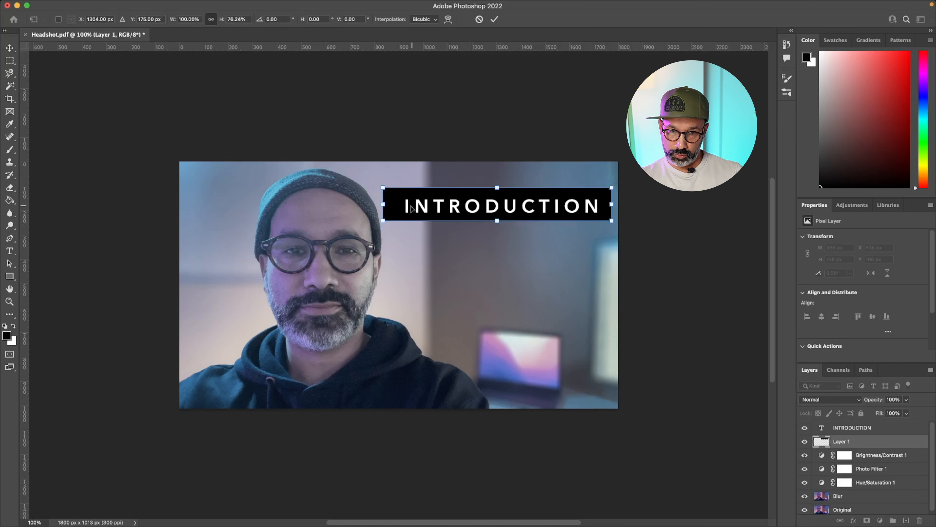
pyautogui.moveTo(382, 204); pyautogui.dragTo(393, 204)
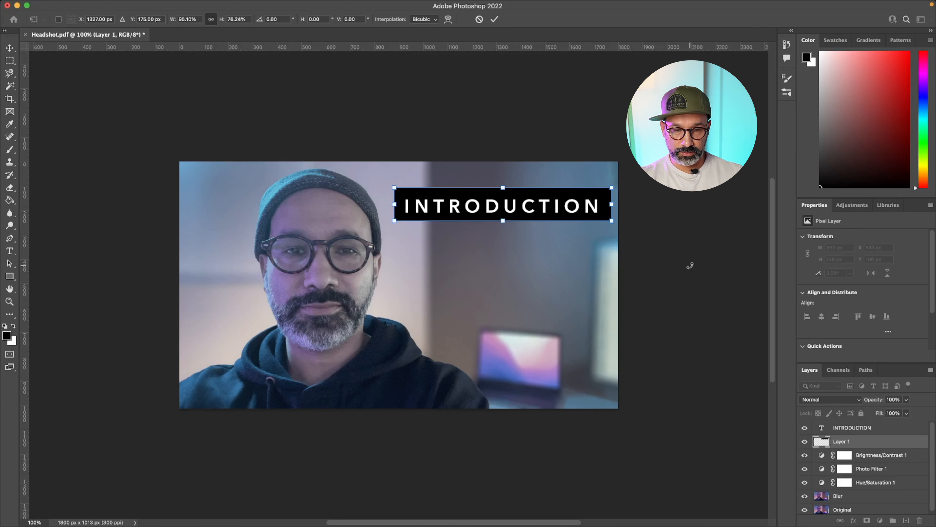
pyautogui.press('Return')
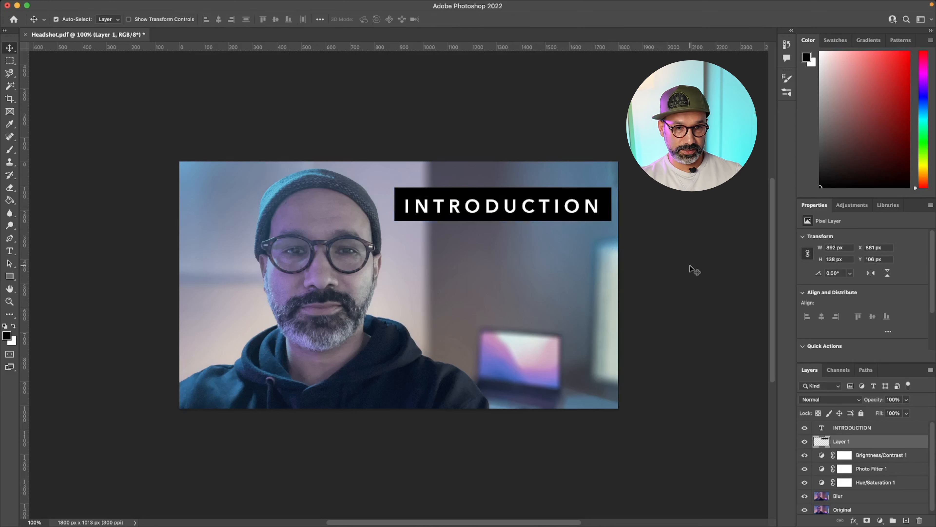
# Nudge the black rectangle to X 879 px, Y 113 px so it is centered behind the title.
pyautogui.press('Down')
pyautogui.press('Down')
pyautogui.press('Down')
pyautogui.press('Down')
pyautogui.press('Down')
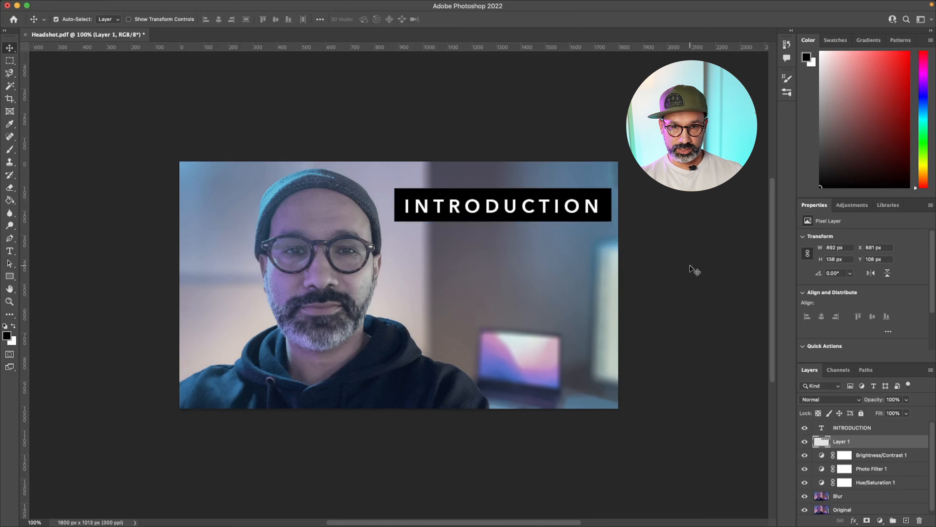
pyautogui.press('Left')
pyautogui.press('Left')
pyautogui.press('Left')
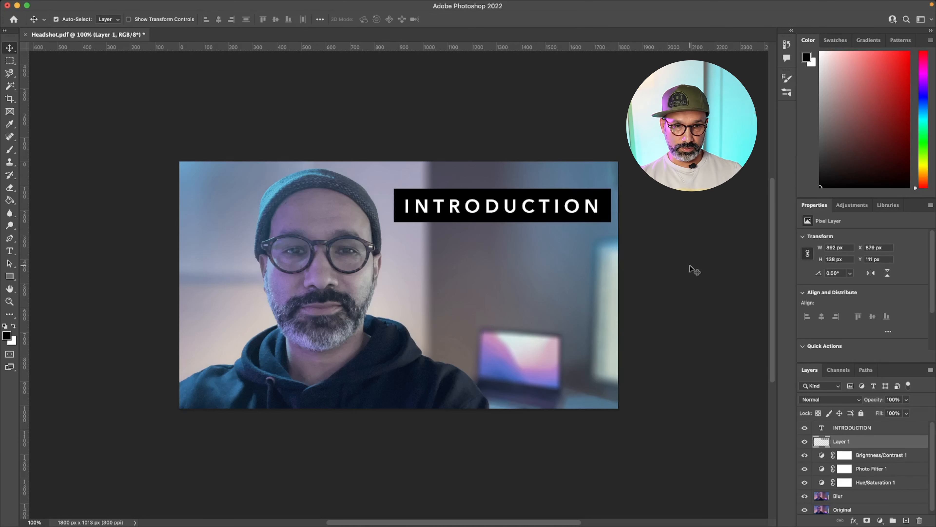
pyautogui.press('Down')
pyautogui.press('Down')
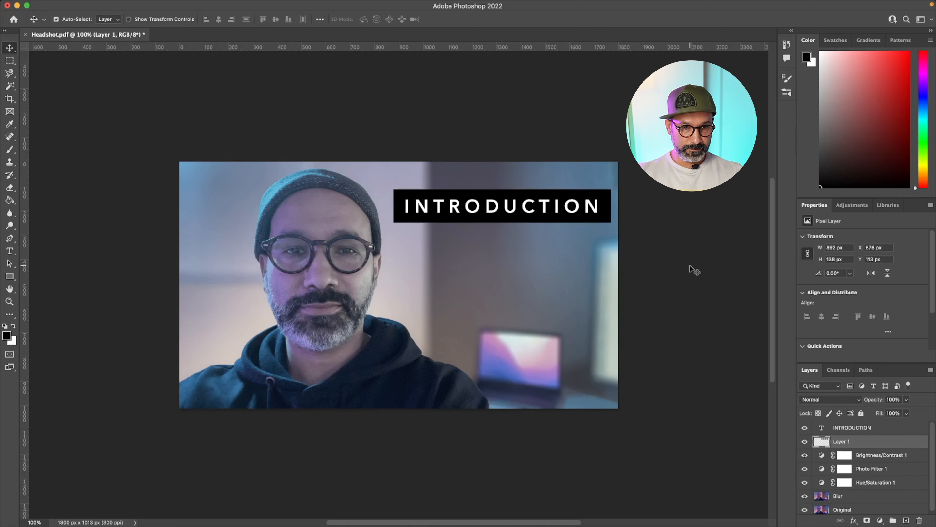
pyautogui.press('Right')
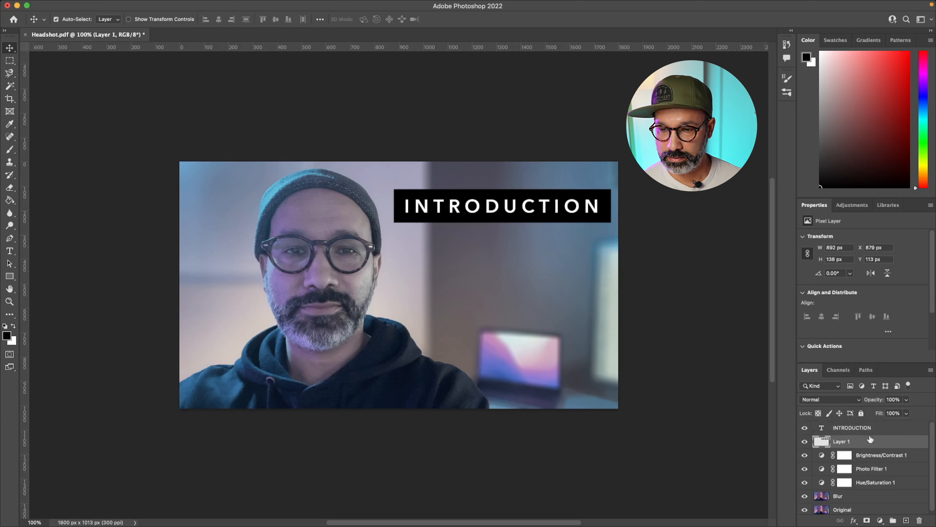
# Lower the black rectangle layer's opacity to 58%.
pyautogui.click(907, 413)
pyautogui.moveTo(898, 413)
pyautogui.mouseDown()
pyautogui.moveTo(877, 414)
pyautogui.moveTo(888, 414)
pyautogui.mouseUp()
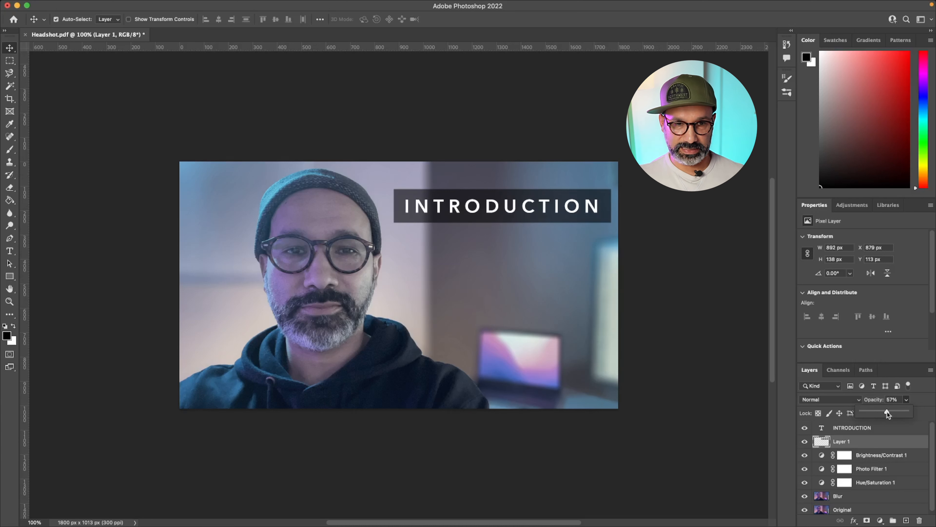
pyautogui.moveTo(888, 413); pyautogui.dragTo(889, 414)
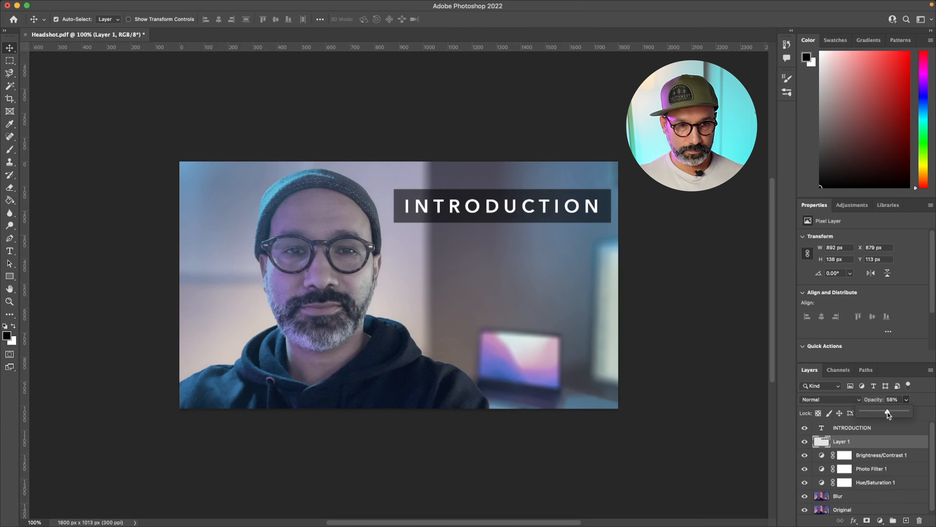
pyautogui.click(918, 414)
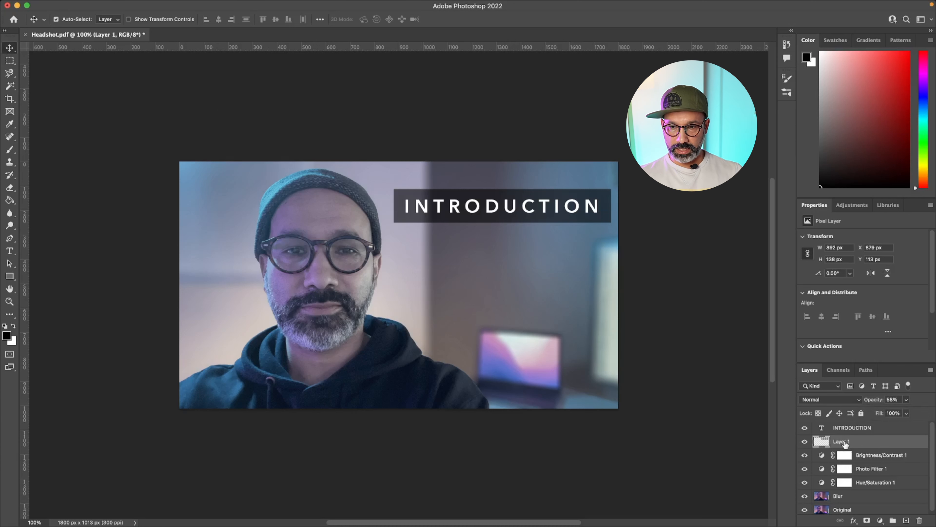
# Select the INTRODUCTION layer together with Layer 1 and nudge the title and its rectangle about 9 px to the left.
pyautogui.keyDown('shift'); pyautogui.click(862, 429); pyautogui.keyUp('shift')
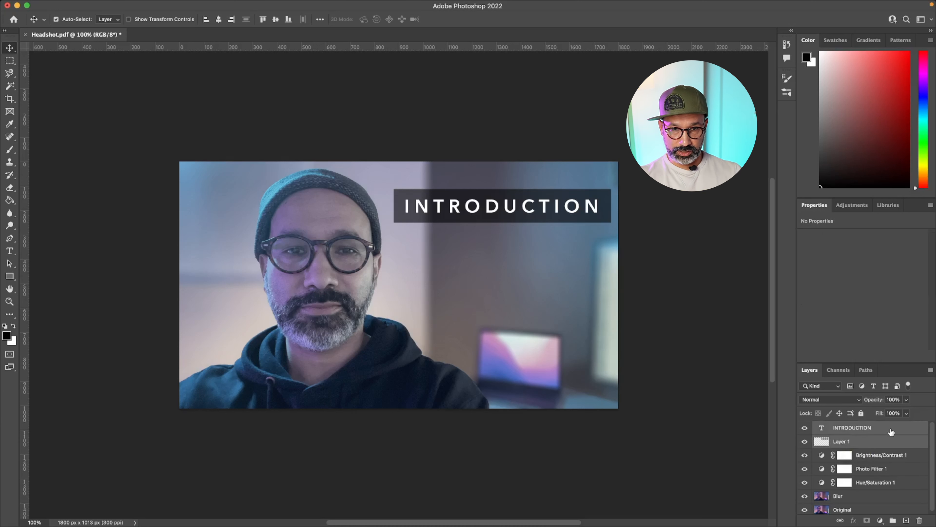
pyautogui.press('Down')
pyautogui.press('Down')
pyautogui.press('Down')
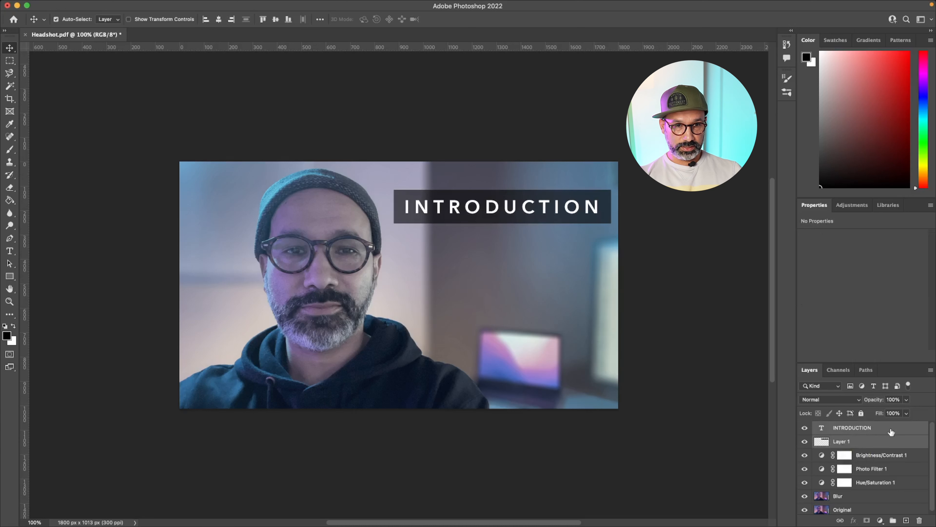
pyautogui.press('Left')
pyautogui.press('Left')
pyautogui.press('Left')
pyautogui.press('Left')
pyautogui.press('Left')
pyautogui.press('Left')
pyautogui.press('Left')
pyautogui.press('Left')
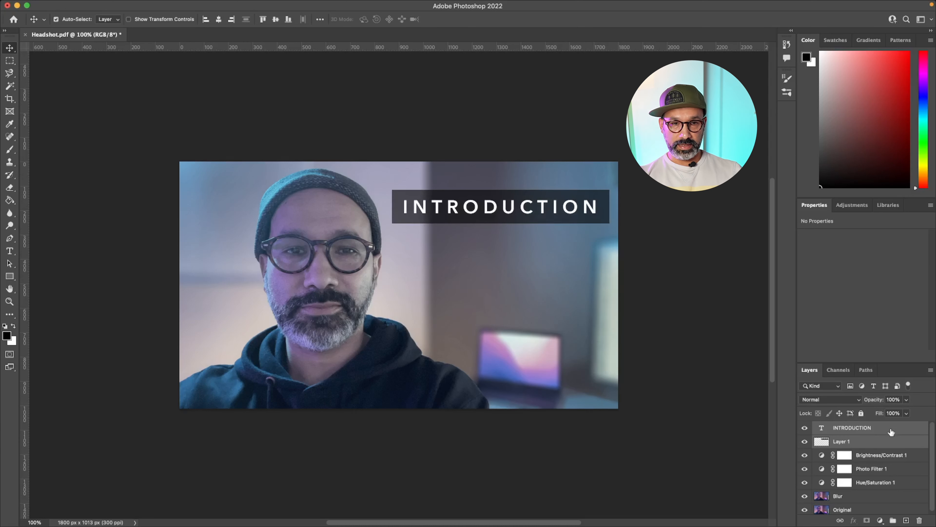
pyautogui.press('Left')
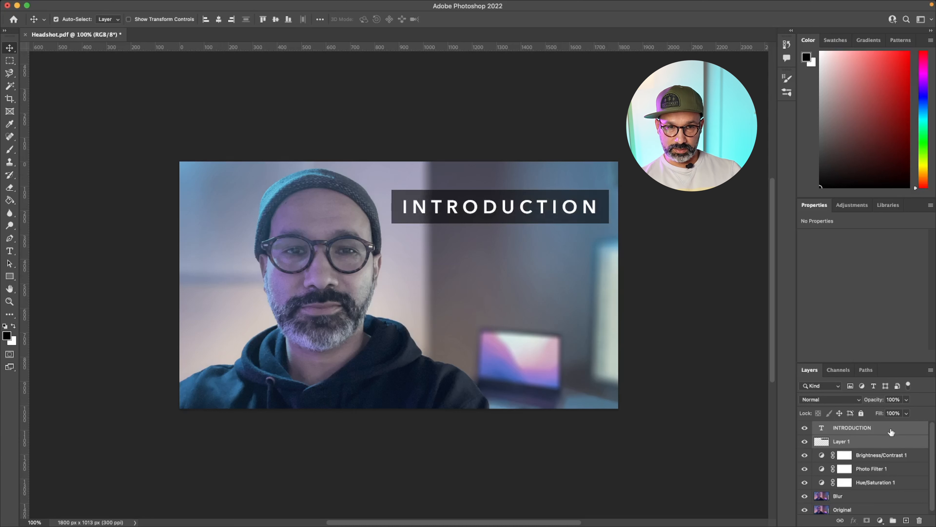
pyautogui.press('Left')
pyautogui.press('Left')
pyautogui.press('Down')
pyautogui.press('Down')
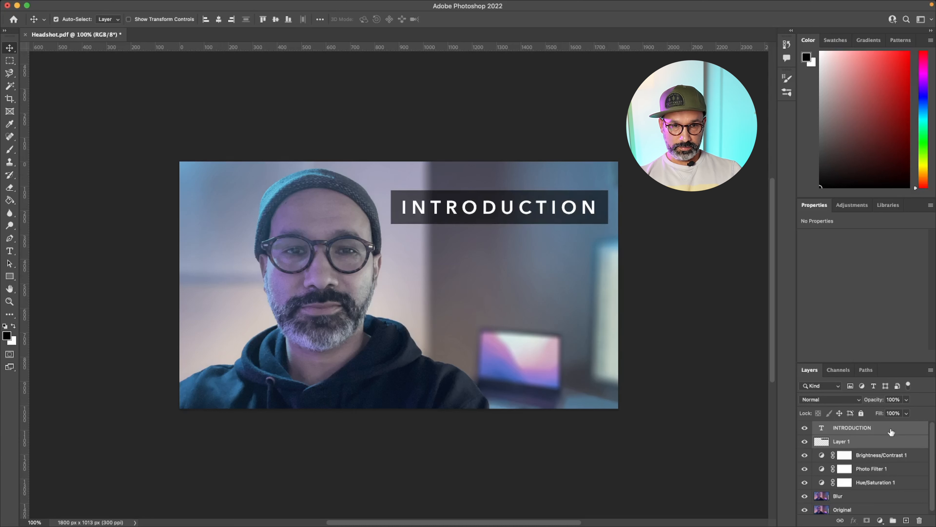
pyautogui.press('Up')
pyautogui.press('Up')
pyautogui.press('Up')
pyautogui.press('Up')
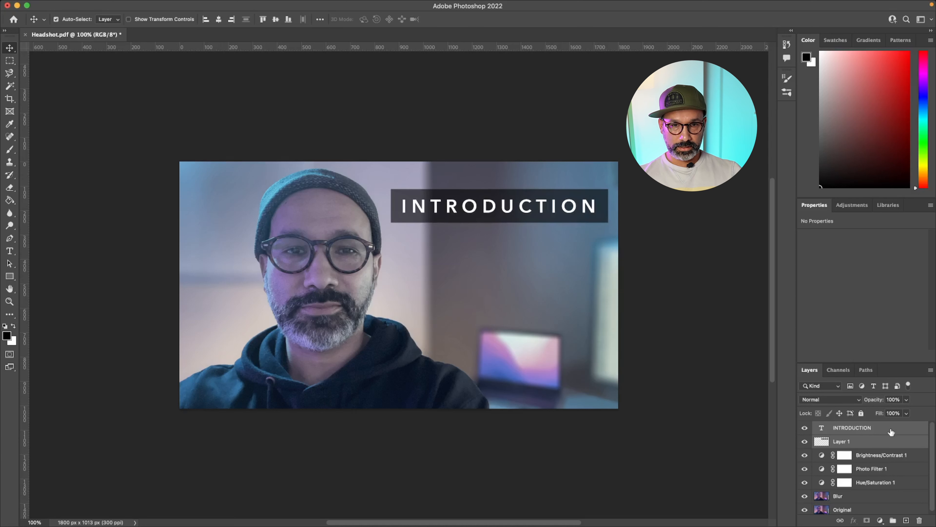
pyautogui.press('Right')
pyautogui.press('Right')
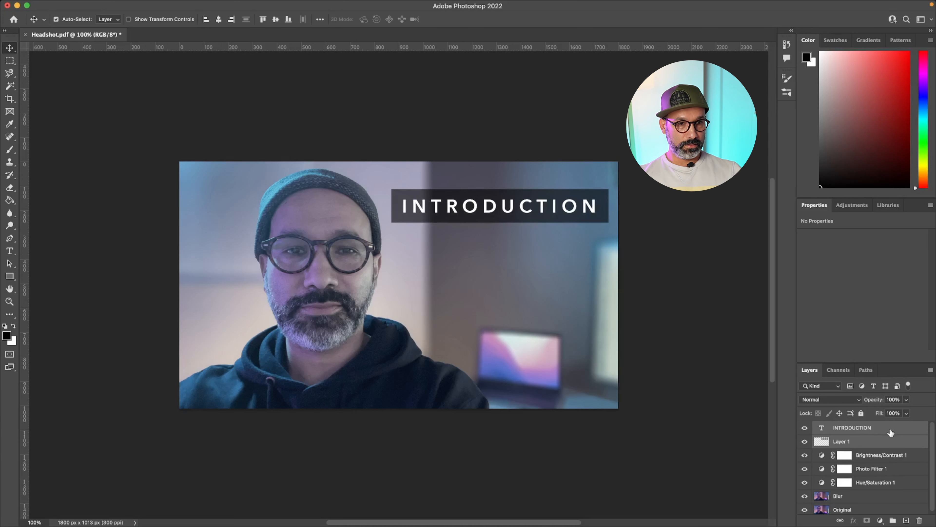
# Deselect the layers and bring up the Save As dialog for saving the document on the computer.
pyautogui.click(406, 137)
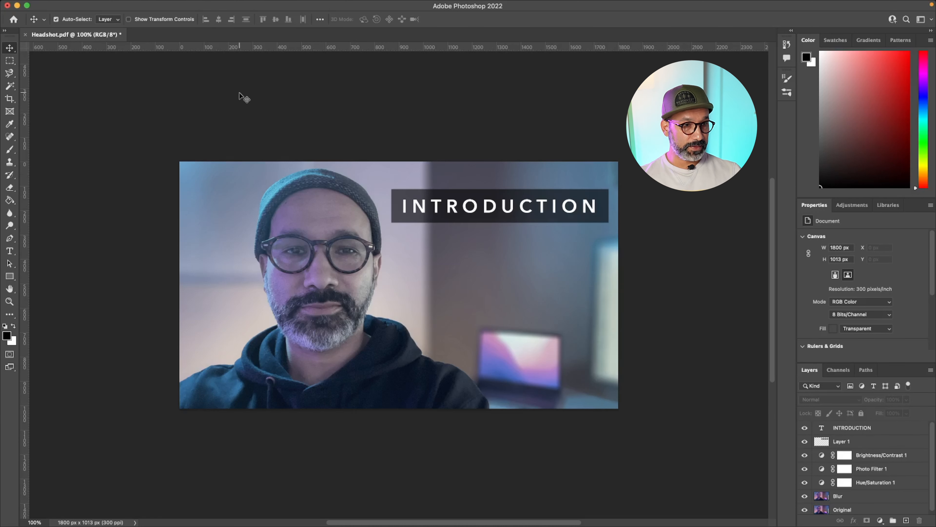
pyautogui.click(76, 6)
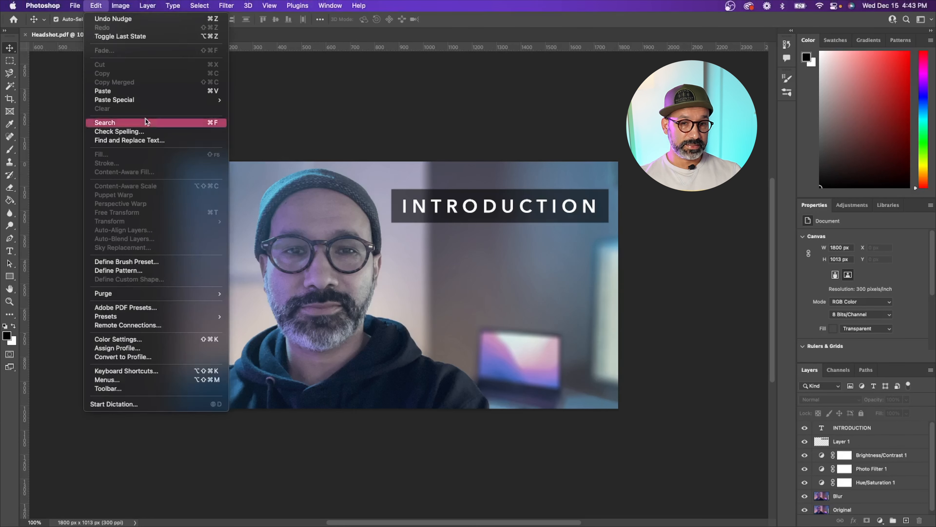
pyautogui.click(87, 113)
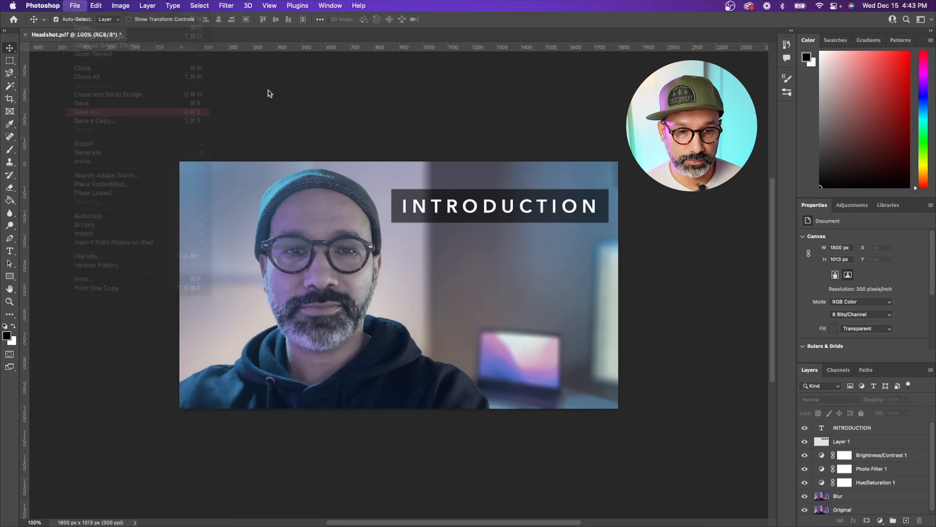
pyautogui.click(470, 320)
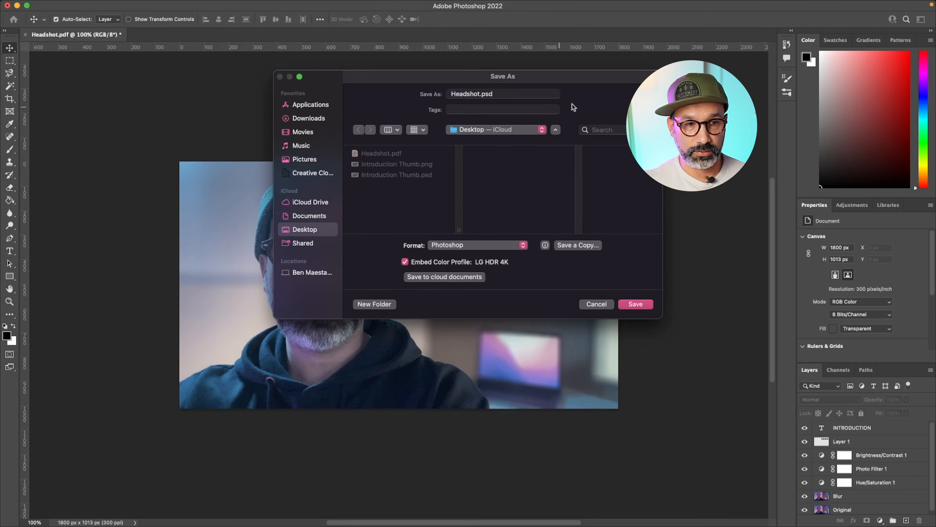
# Save the document to the Desktop in Photoshop format under the name Introduction, with Maximize Compatibility on.
pyautogui.click(505, 94)
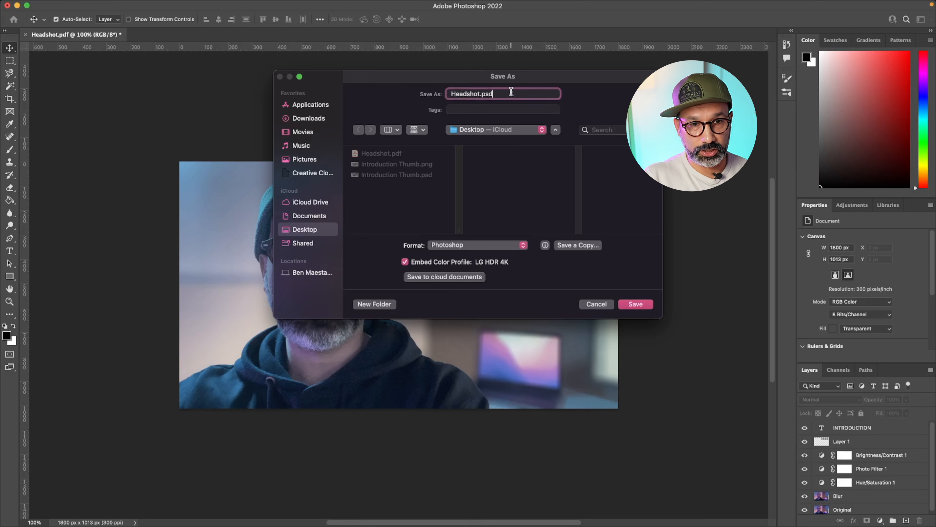
pyautogui.moveTo(511, 92); pyautogui.dragTo(375, 88)
pyautogui.write('INT')
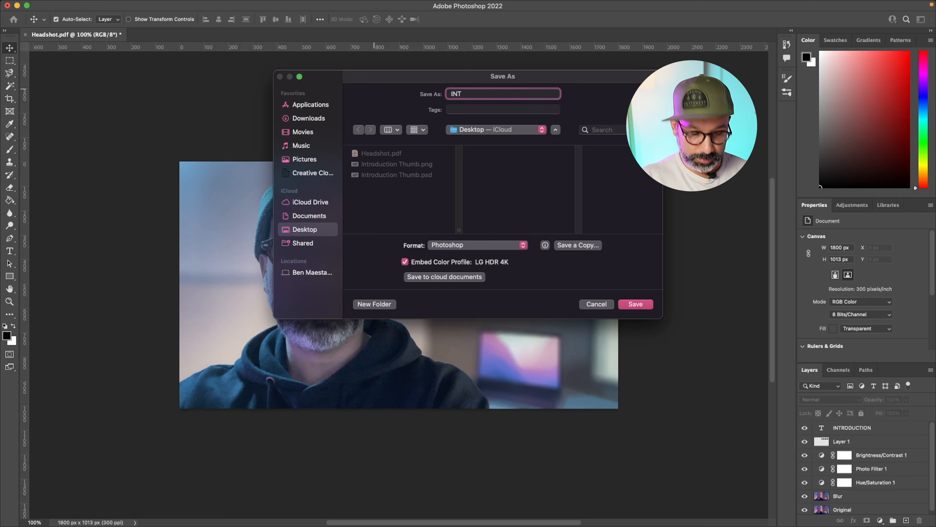
pyautogui.press('BackSpace')
pyautogui.press('BackSpace')
pyautogui.press('BackSpace')
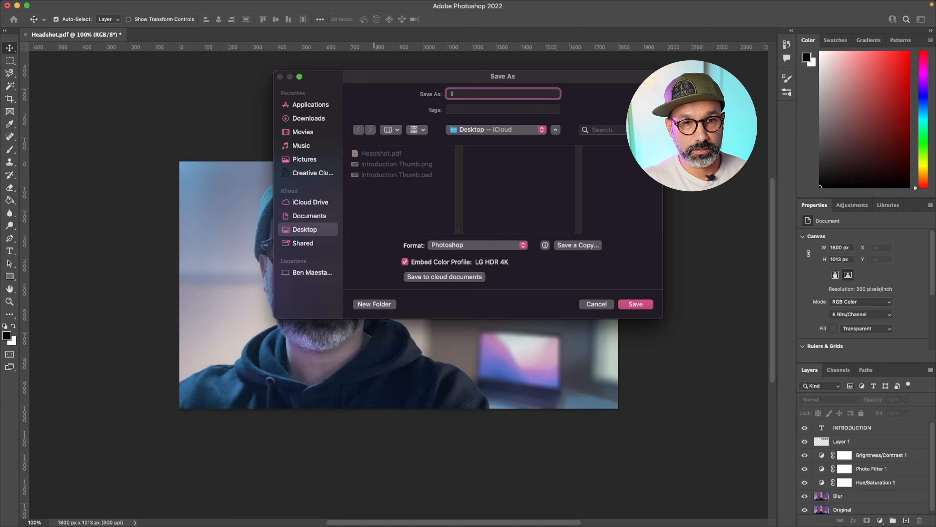
pyautogui.write('In')
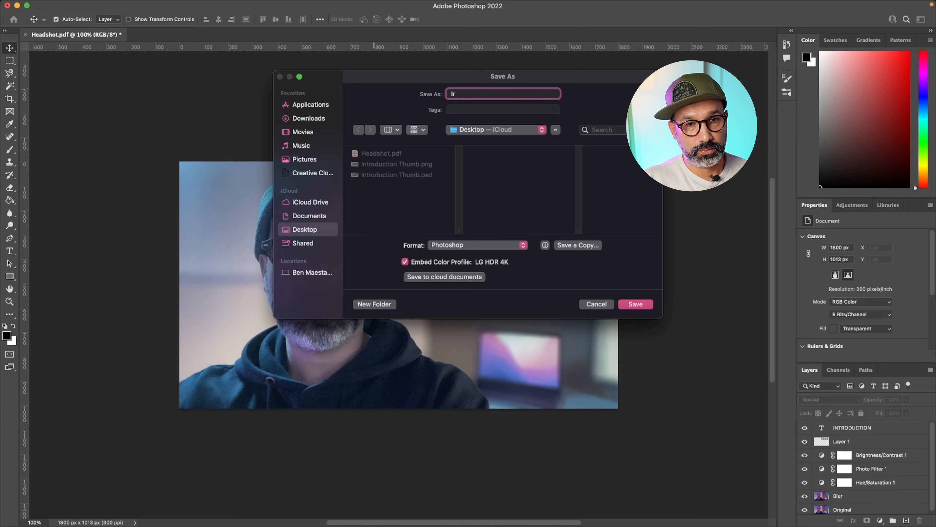
pyautogui.write('t')
pyautogui.write('rodu')
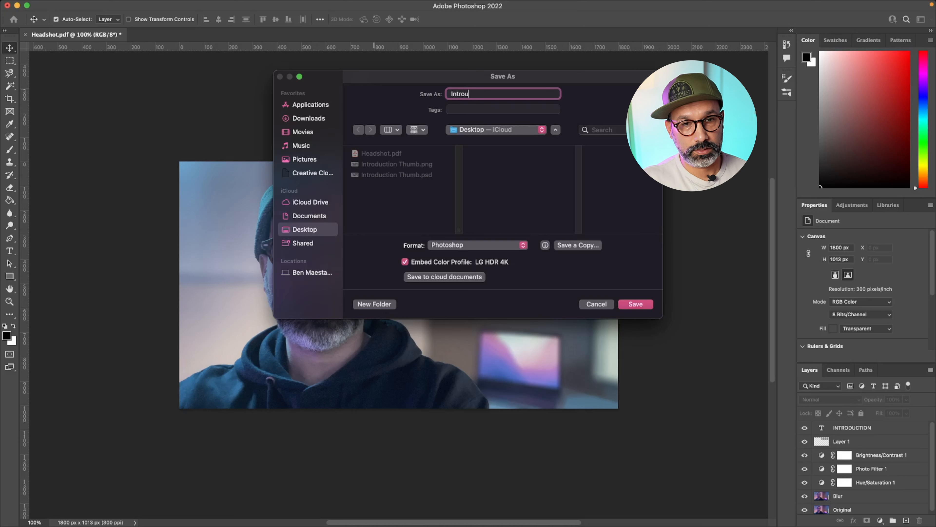
pyautogui.write('ction')
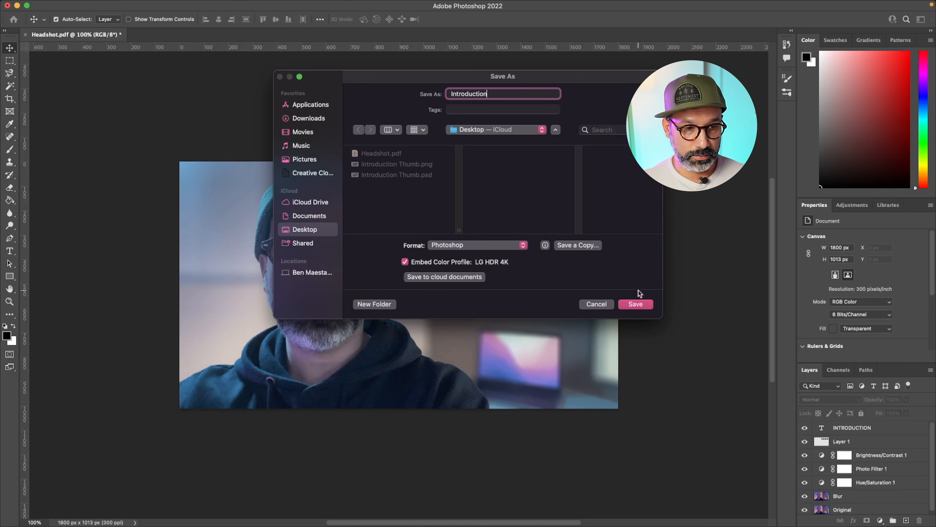
pyautogui.click(642, 305)
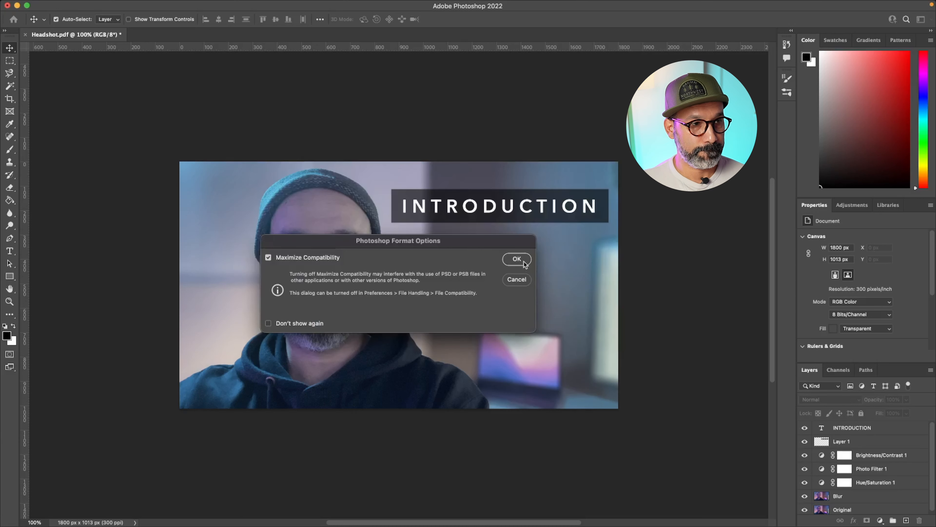
pyautogui.click(517, 259)
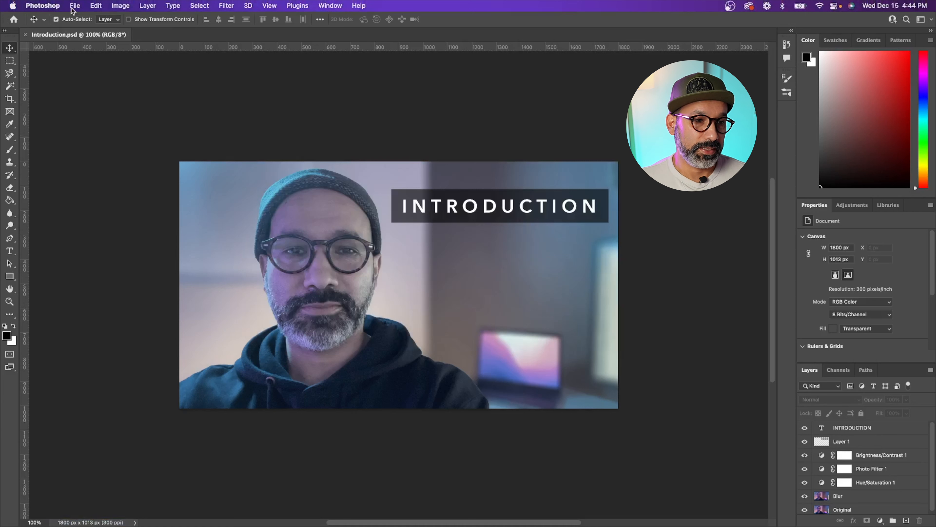
# Set up saving a copy of the document on the computer with PNG as the file format.
pyautogui.click(75, 6)
pyautogui.click(87, 112)
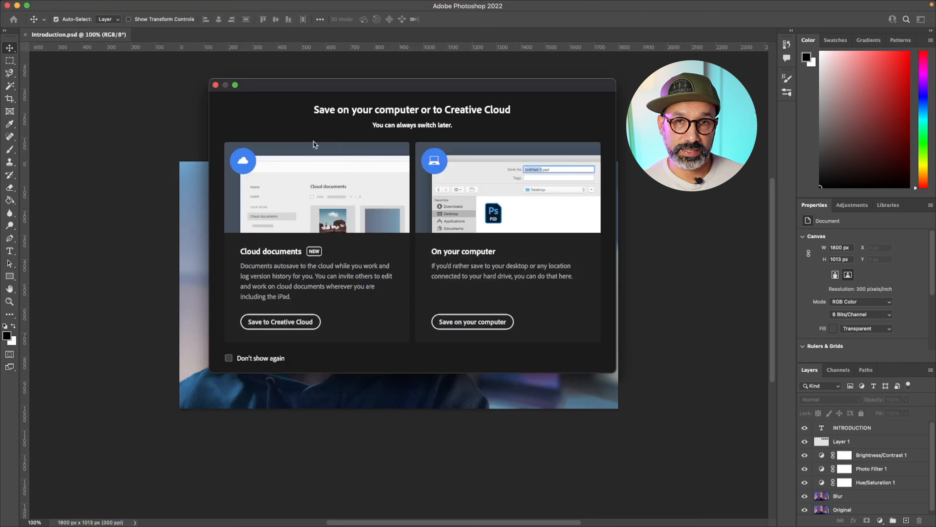
pyautogui.click(478, 322)
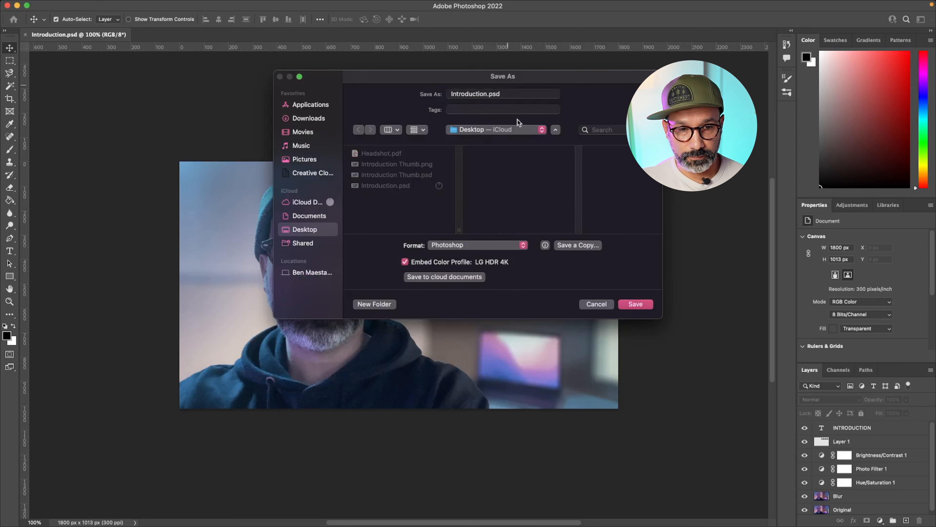
pyautogui.click(448, 247)
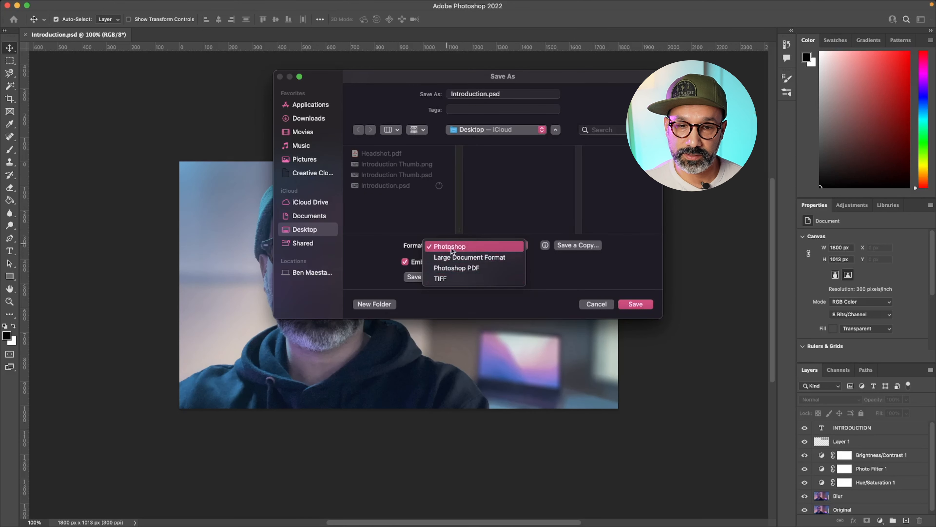
pyautogui.click(626, 279)
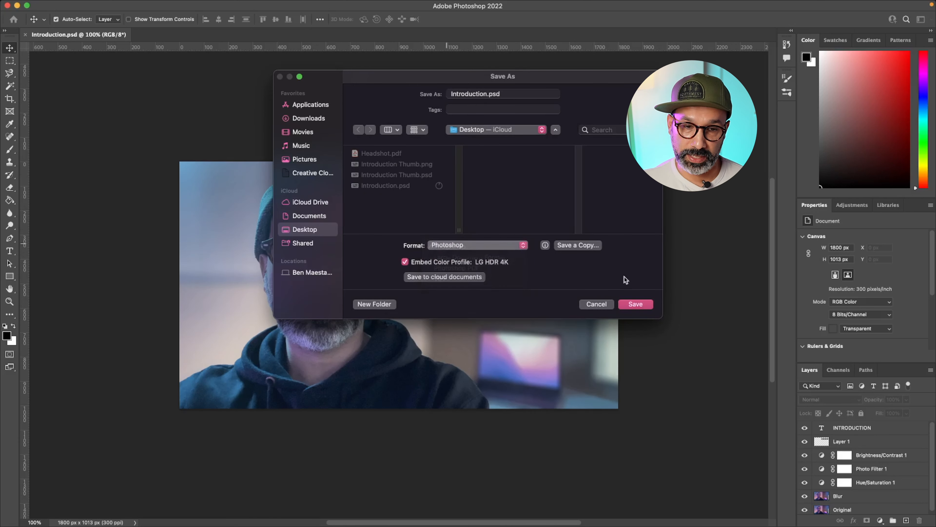
pyautogui.click(572, 247)
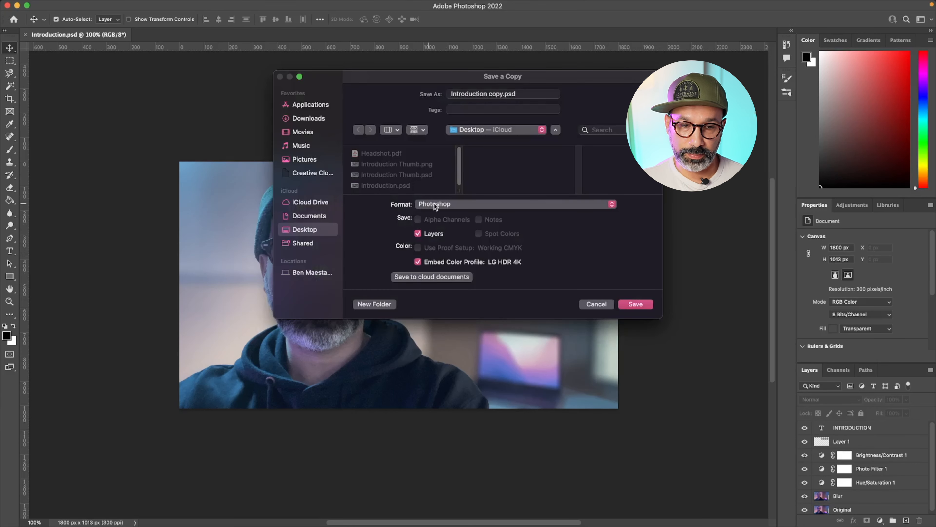
pyautogui.click(435, 205)
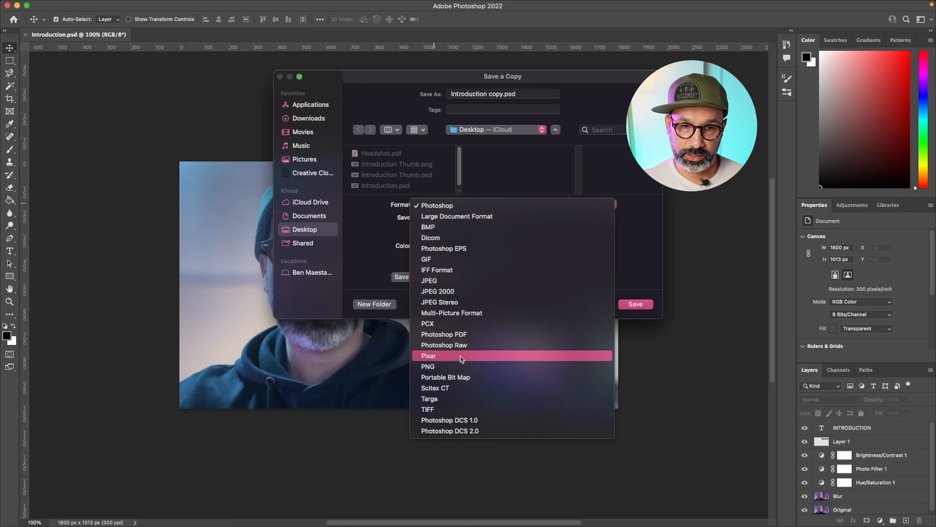
pyautogui.click(433, 366)
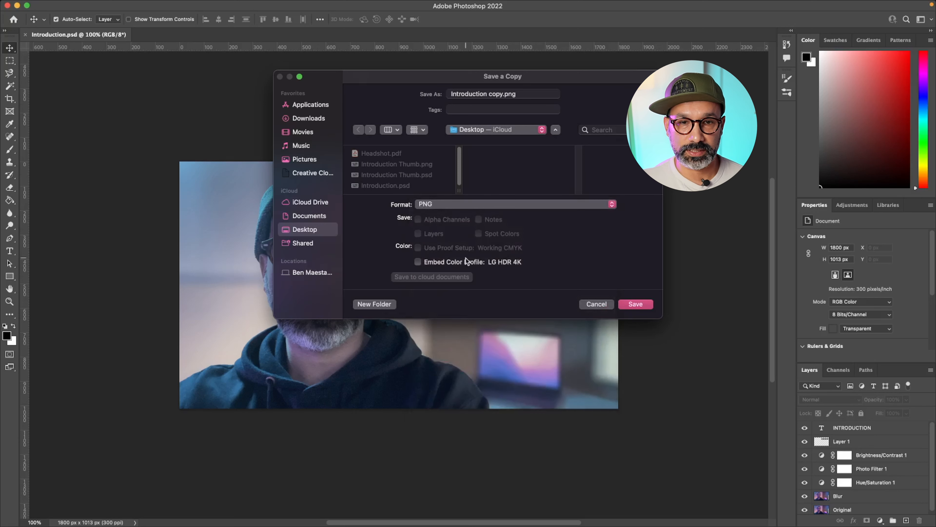
# Name the copy Introduction.png and save it to the Desktop with the smallest file size option.
pyautogui.click(505, 94)
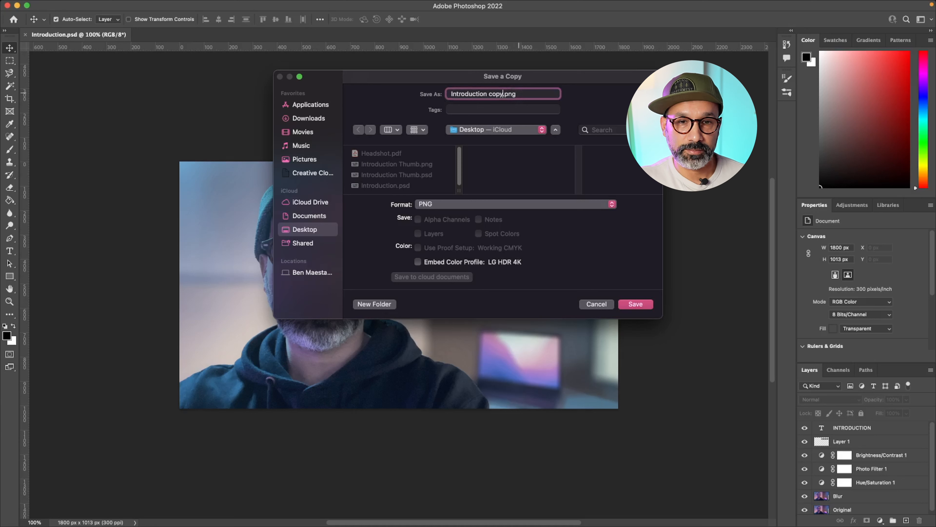
pyautogui.press('BackSpace')
pyautogui.press('BackSpace')
pyautogui.press('BackSpace')
pyautogui.press('BackSpace')
pyautogui.press('BackSpace')
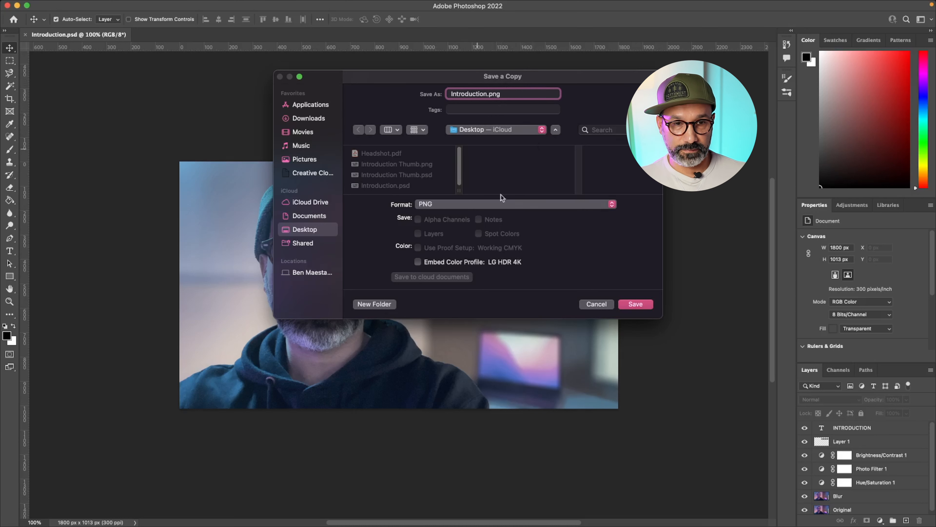
pyautogui.click(640, 303)
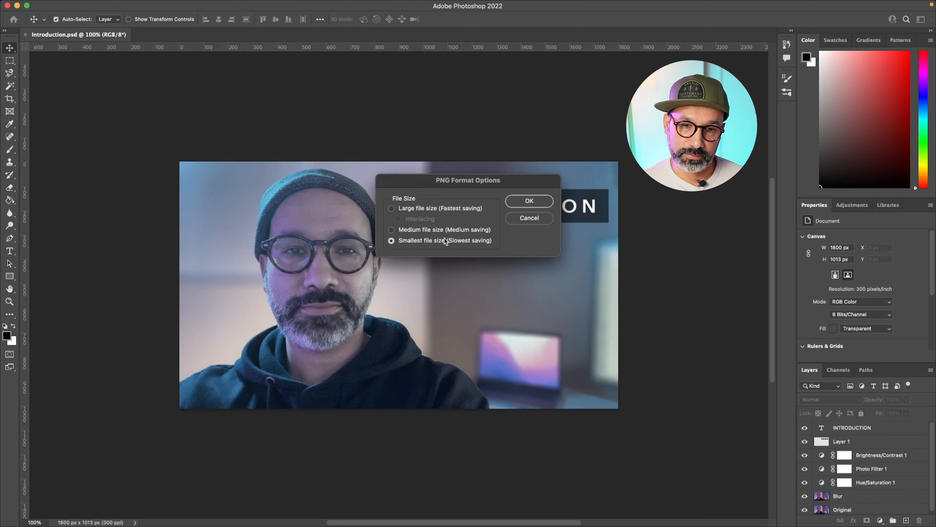
pyautogui.click(538, 203)
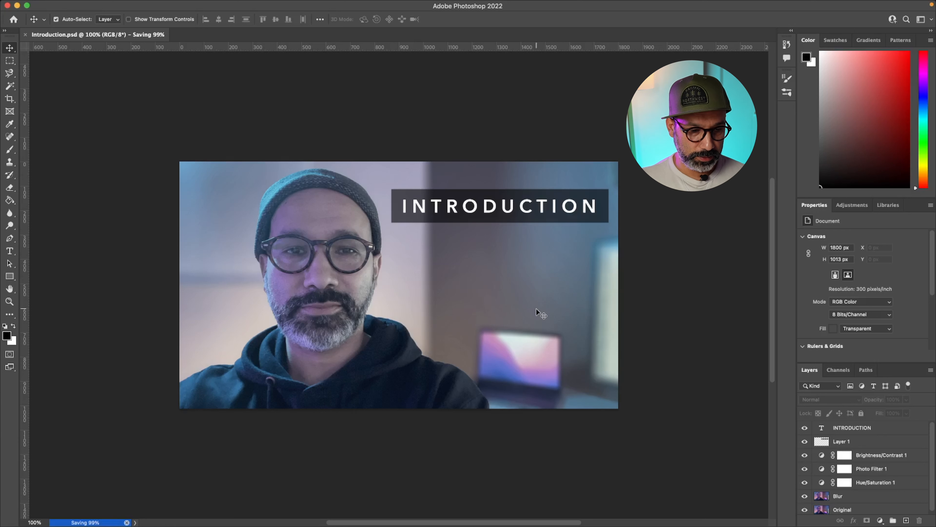
# Switch to Finder and open Introduction.png from the Desktop folder to check the exported image.
pyautogui.moveTo(320, 522)
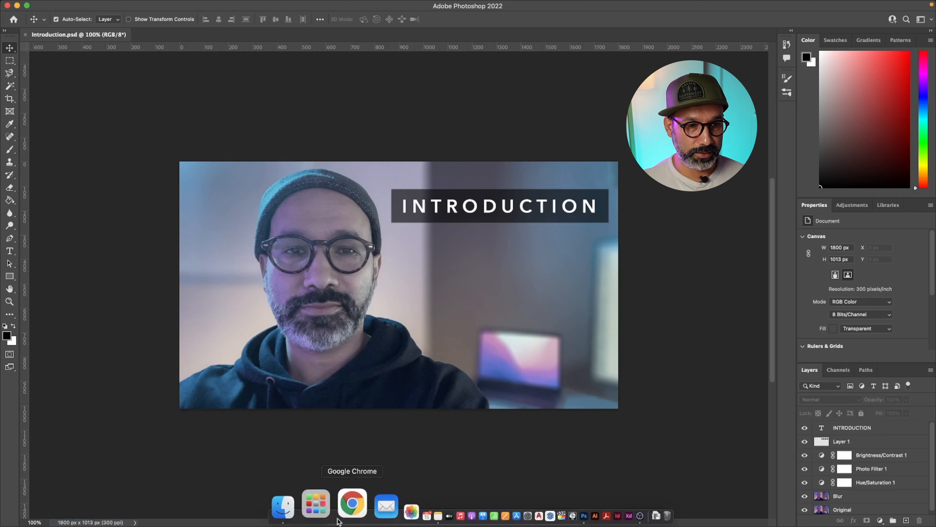
pyautogui.click(317, 503)
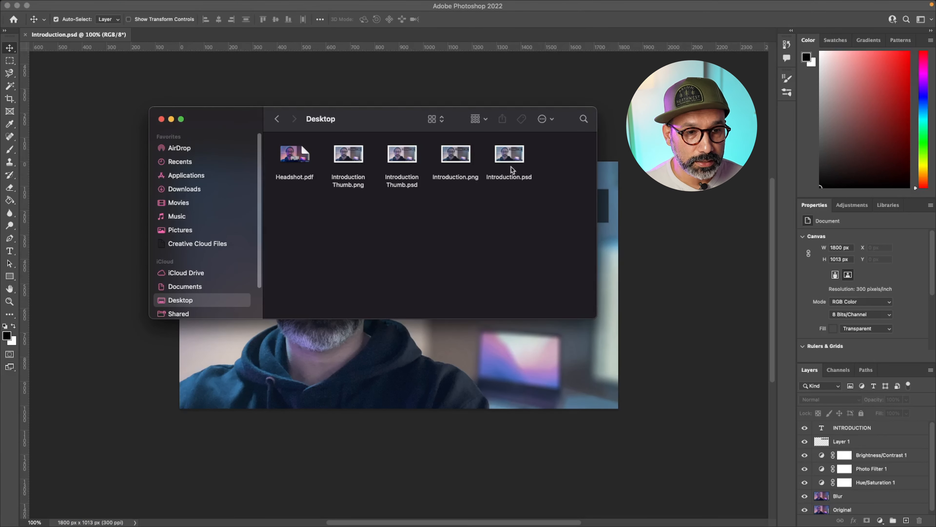
pyautogui.click(463, 157)
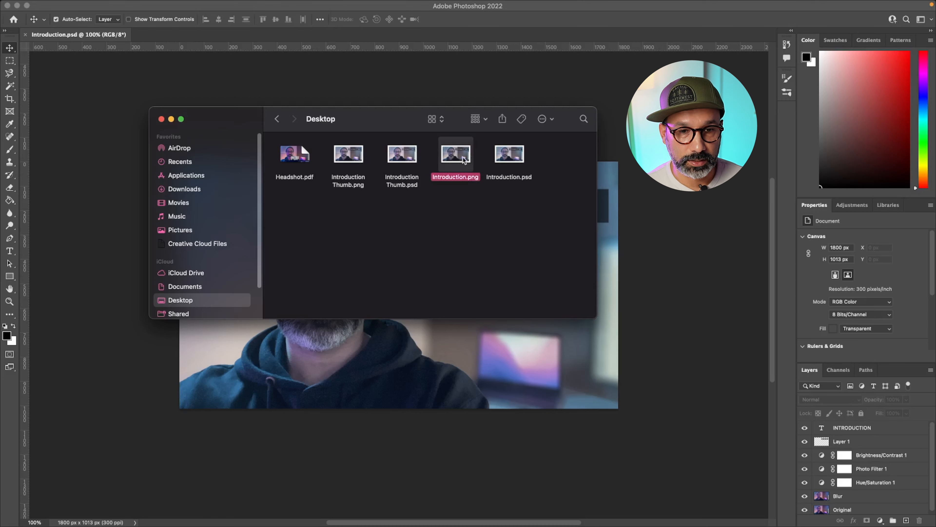
pyautogui.doubleClick(463, 157)
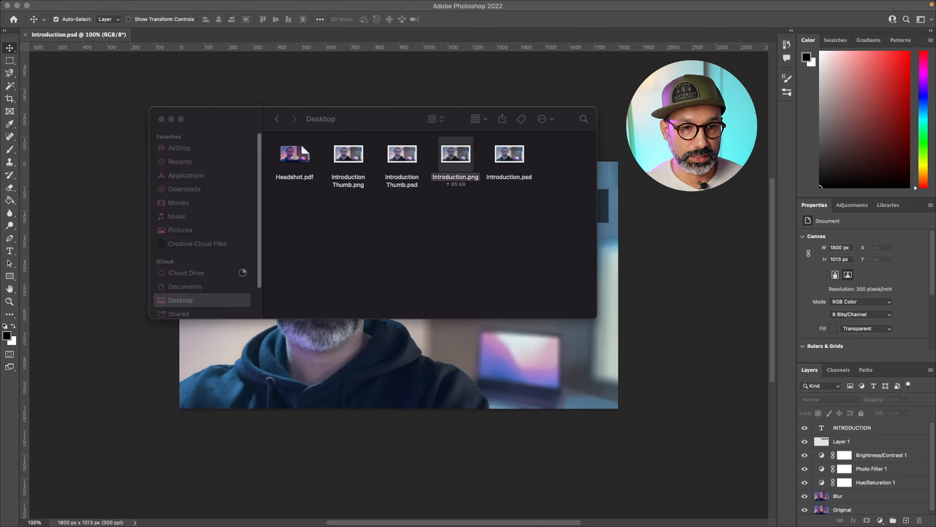